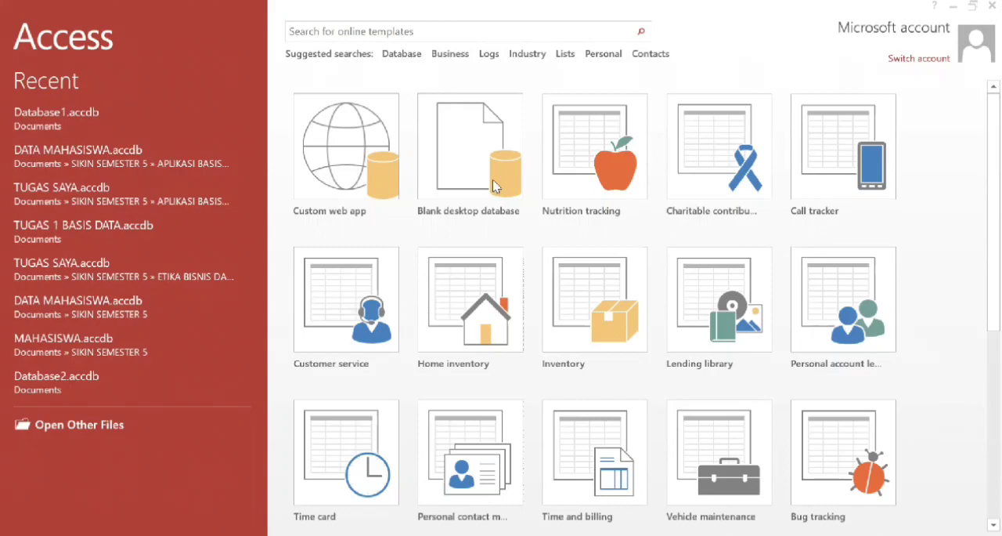
Create a blank desktop database named Data Mahasiswa.
click(494, 186)
click(493, 186)
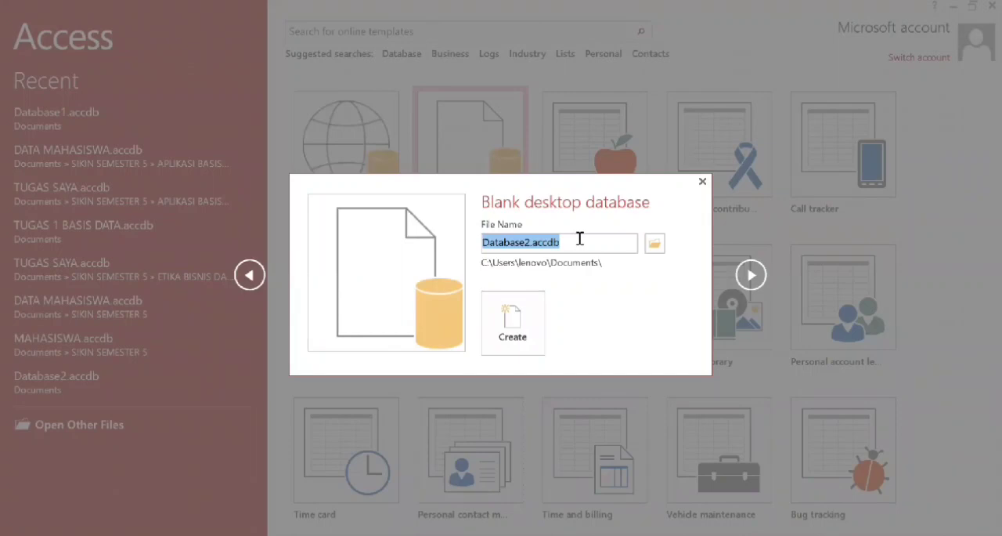
key(BackSpace)
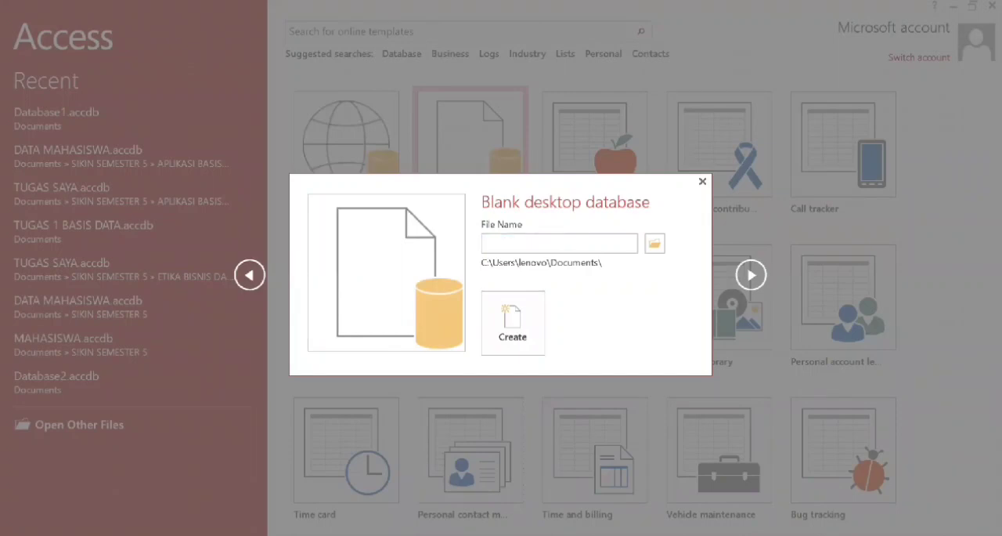
text(Data Mahasiswa)
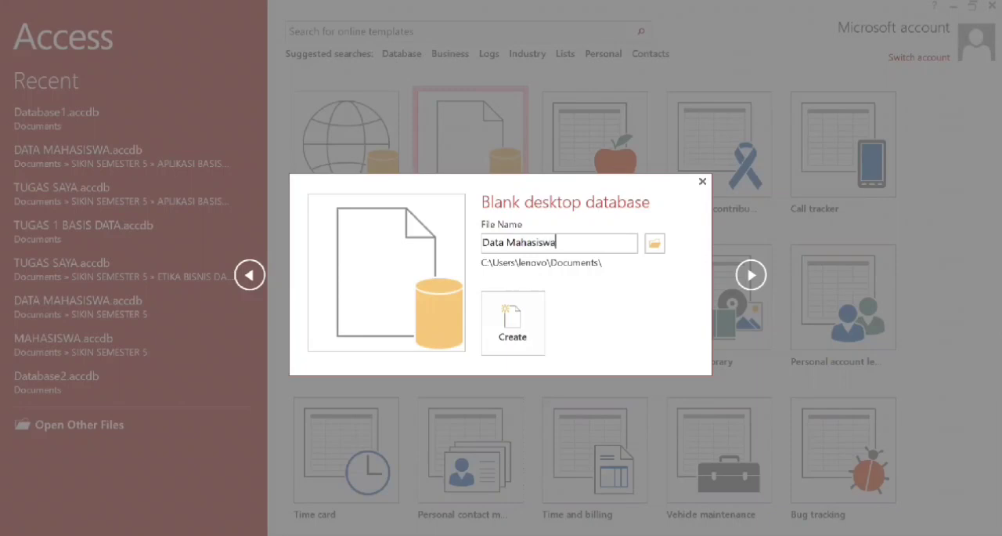
click(511, 310)
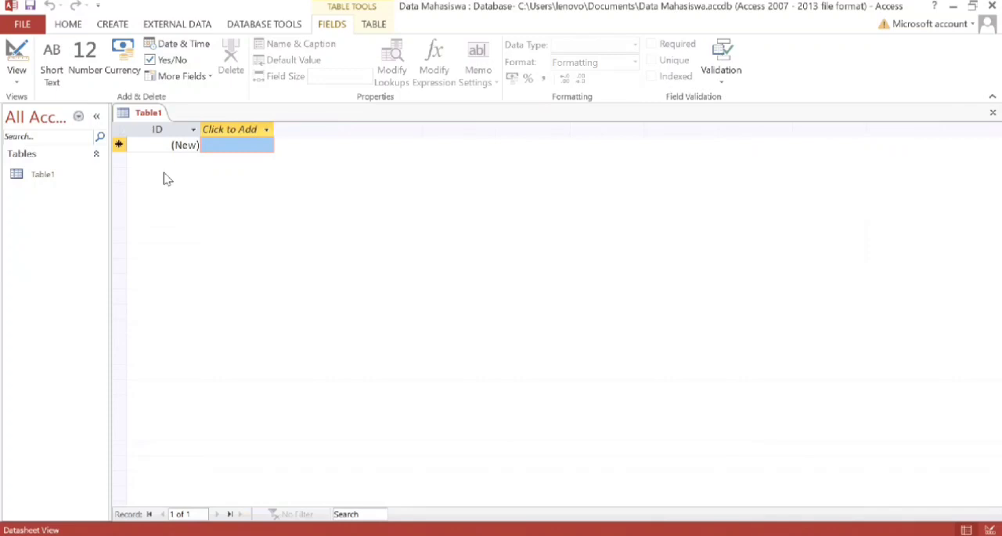
Switch the new table to Design View, saving it under the name Form Mahasiswa.
click(14, 62)
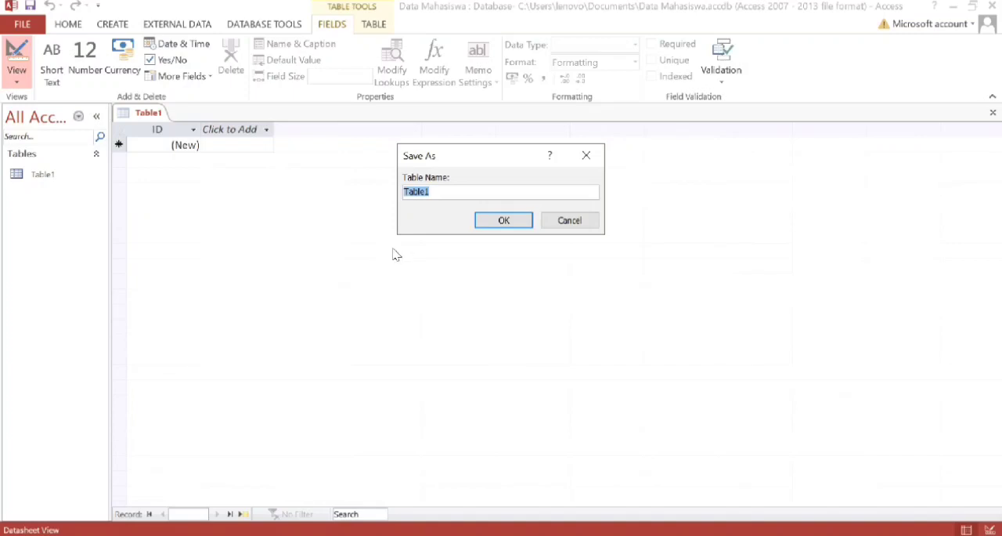
key(BackSpace)
key(Caps_Lock)
text(F)
key(Caps_Lock)
text(orm)
key(Caps_Lock)
text(M)
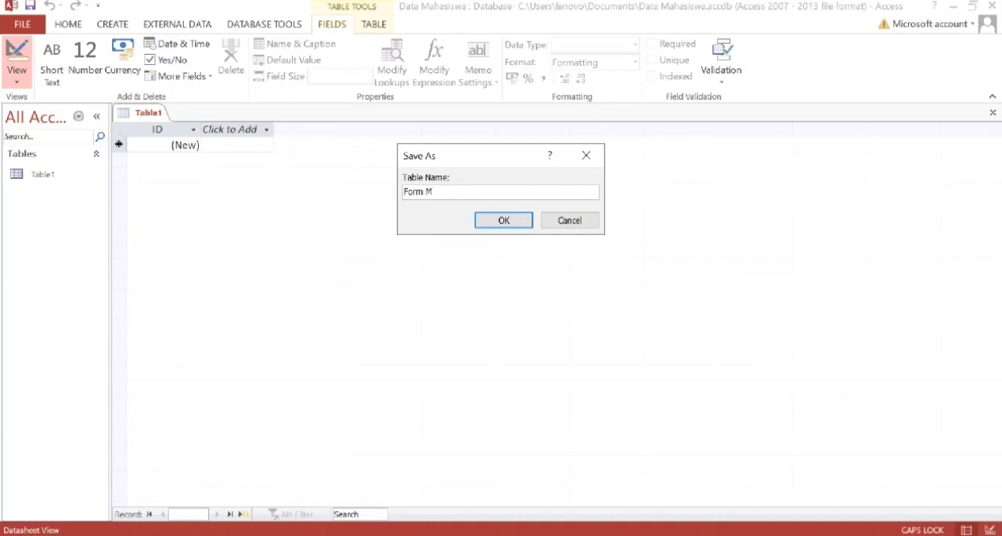
key(Caps_Lock)
text(ahasiswa)
click(494, 221)
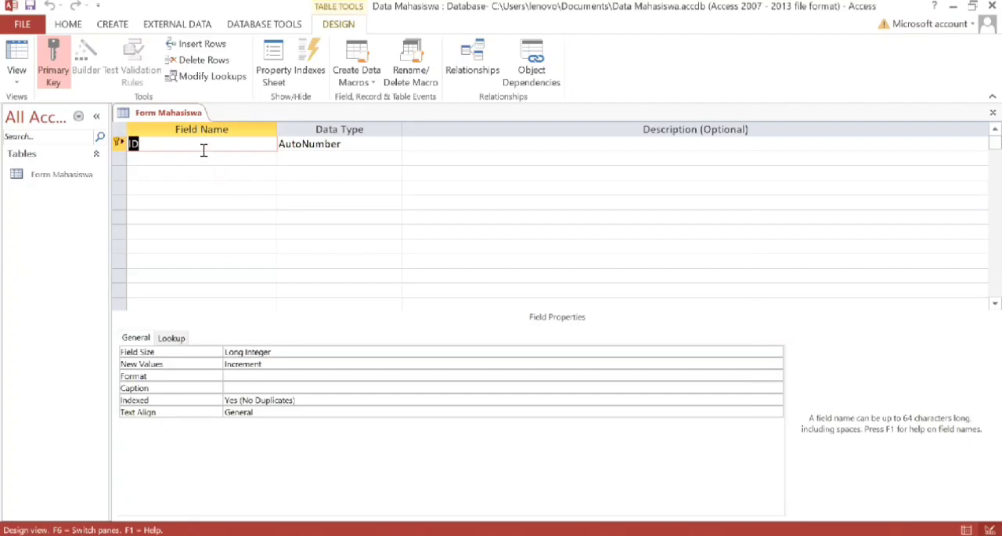
Rename the ID field in the table design to Nama.
key(BackSpace)
text(n)
key(BackSpace)
key(Caps_Lock)
text(N)
key(Caps_Lock)
text(ama)
Add two fields below Nama, named NIM and Jurusan.
key(Down)
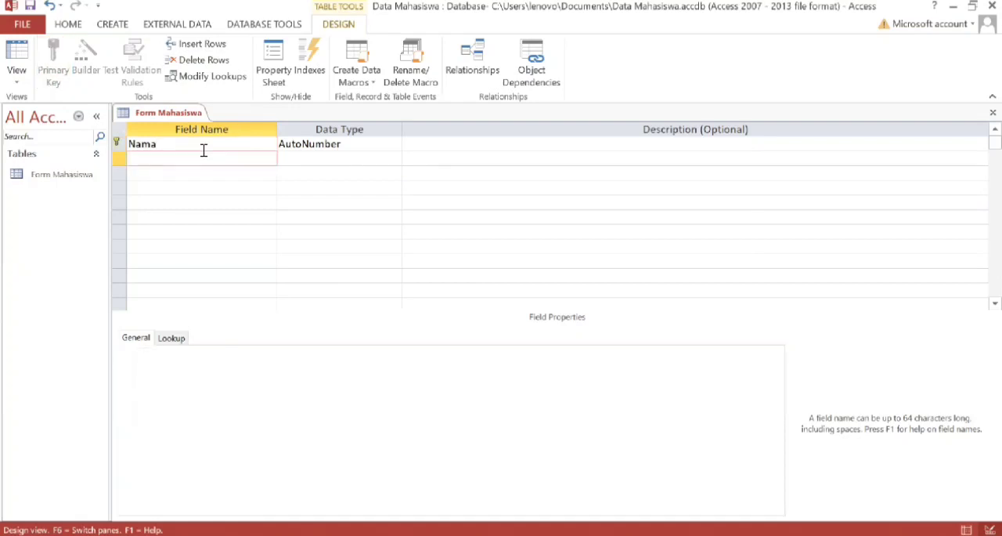
key(Caps_Lock)
text(NIM)
key(Down)
text(J)
key(Caps_Lock)
text(urusan)
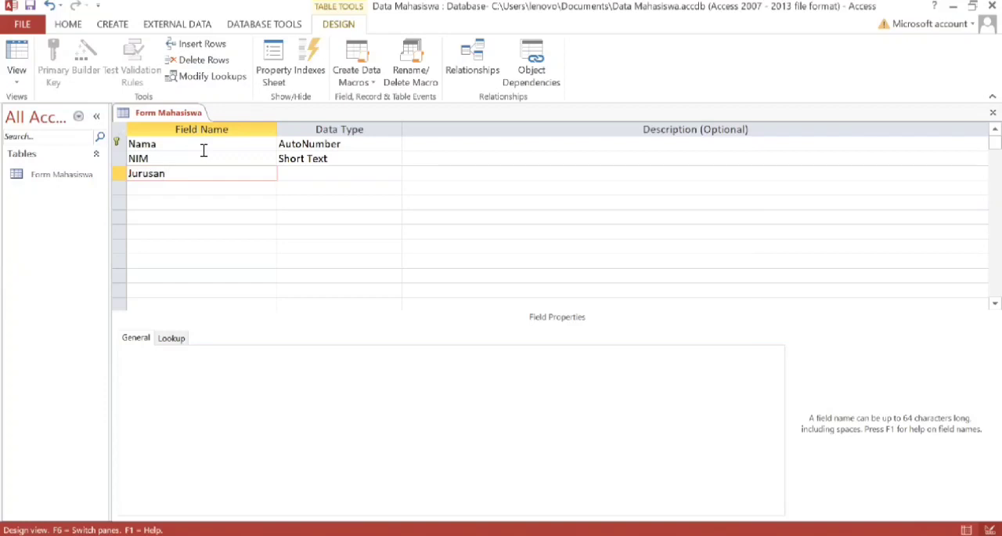
Add a field named Jenis Kelamin below Jurusan.
key(Down)
key(Caps_Lock)
text(J)
key(Caps_Lock)
text(enis)
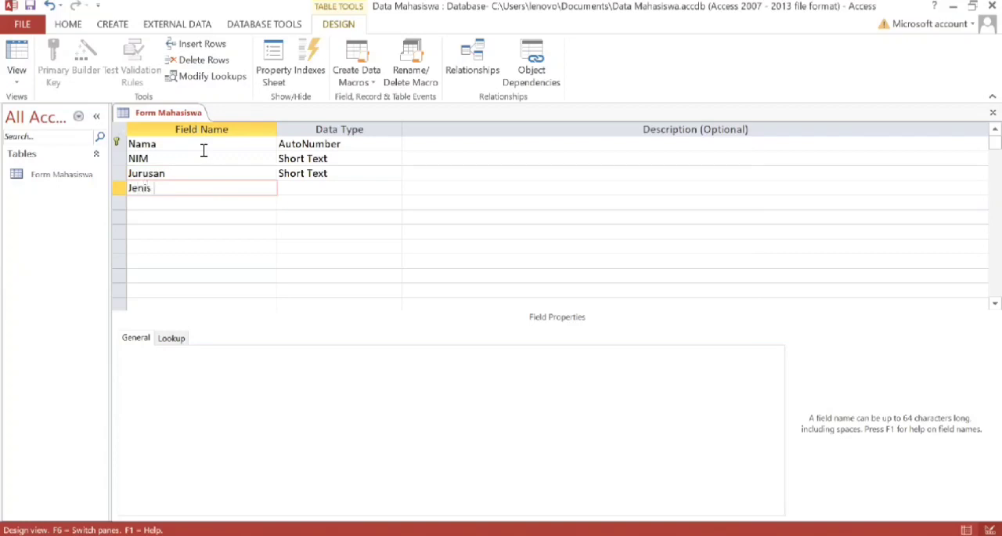
key(Caps_Lock)
text(K)
key(Caps_Lock)
text(elamin)
Add a field named Tempat/Tgl Lahir below Jenis Kelamin.
key(Down)
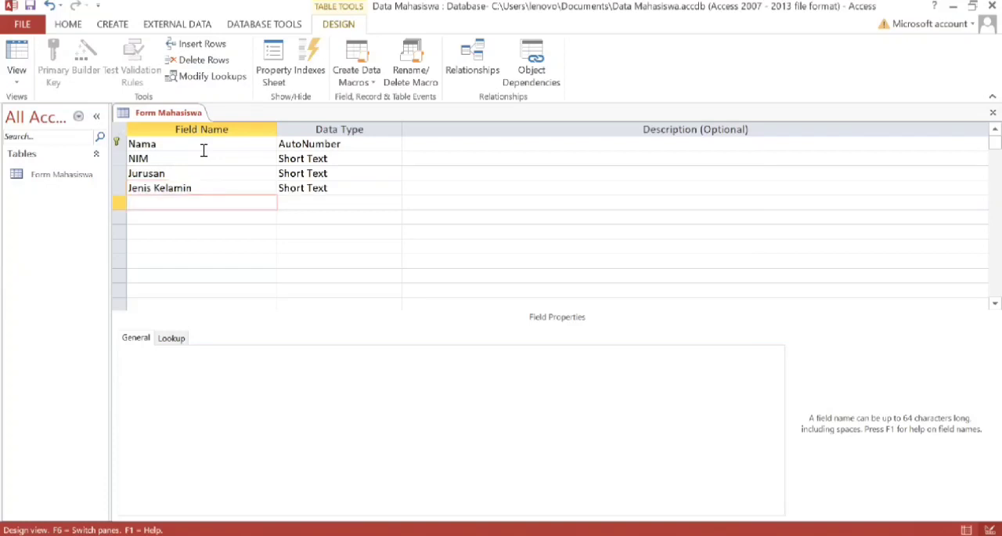
key(Caps_Lock)
text(T)
key(Caps_Lock)
text(empat/)
key(Caps_Lock)
text(T)
key(Caps_Lock)
text(gl)
key(Caps_Lock)
text(L)
key(Caps_Lock)
text(ahir)
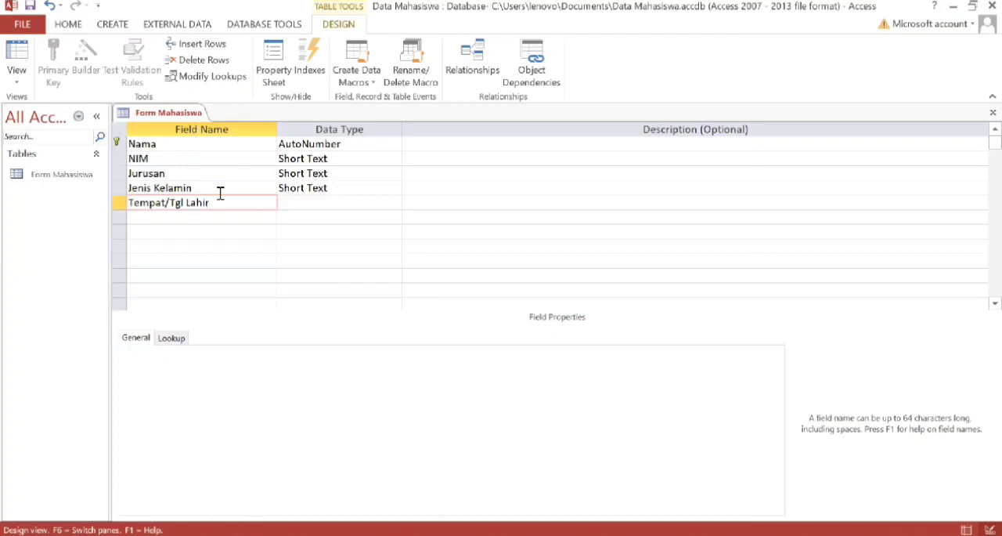
Add a field named Agama below Tempat/Tgl Lahir.
click(196, 217)
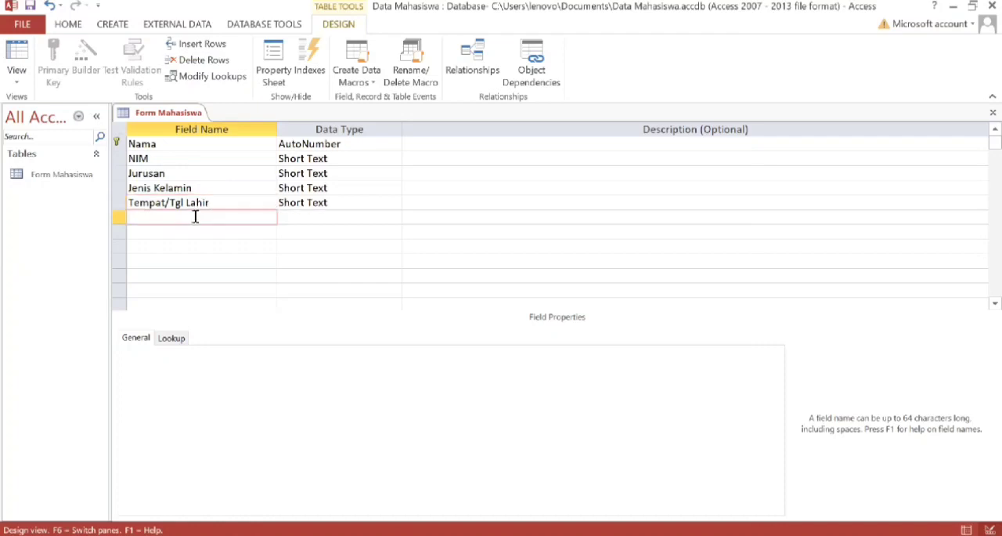
text(Agama)
Add a field named No Telepon below Agama.
click(196, 231)
key(Caps_Lock)
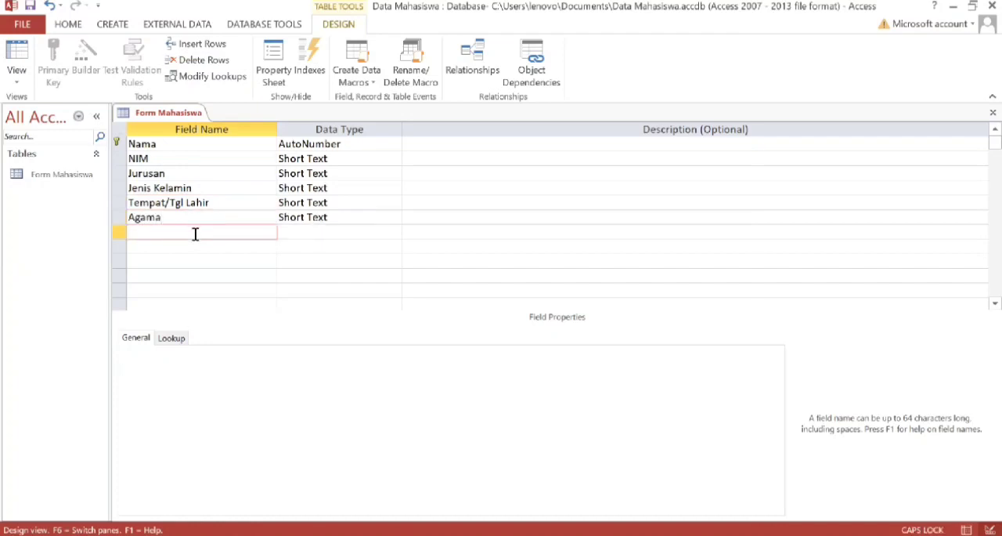
text(N)
key(Caps_Lock)
text(o)
key(Caps_Lock)
text(T)
key(Caps_Lock)
text(ele)
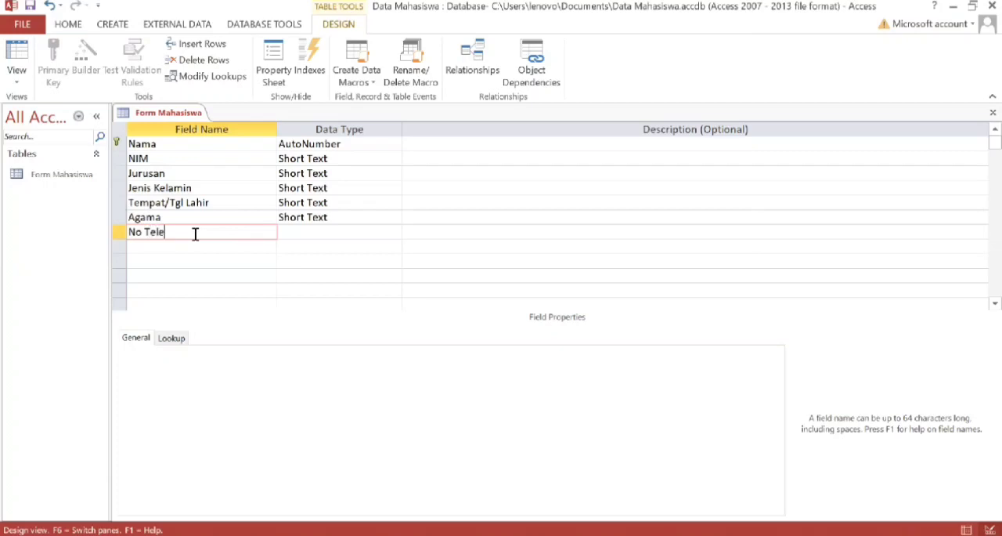
text(pon)
Set the data type of the Nama field to Short Text and of the NIM field to Number.
click(317, 145)
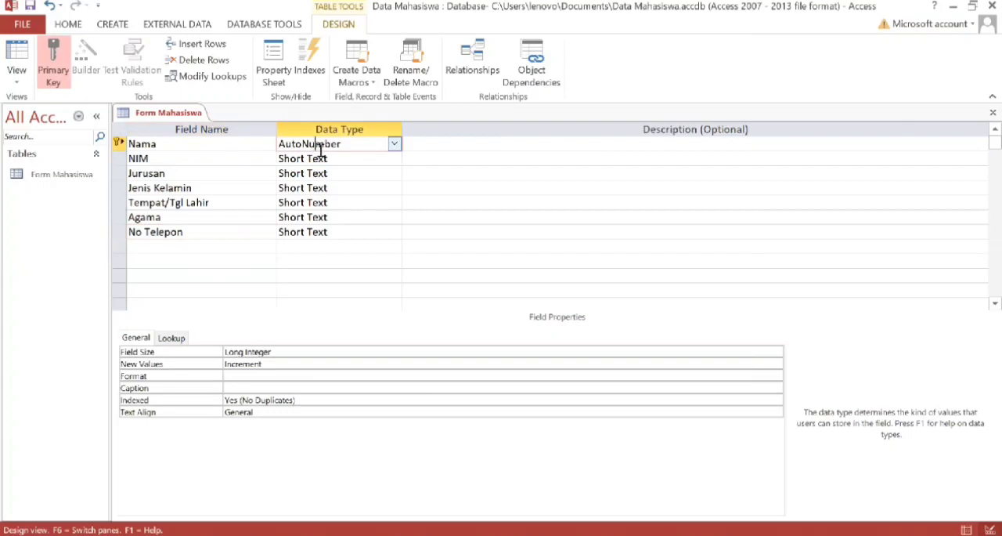
click(394, 144)
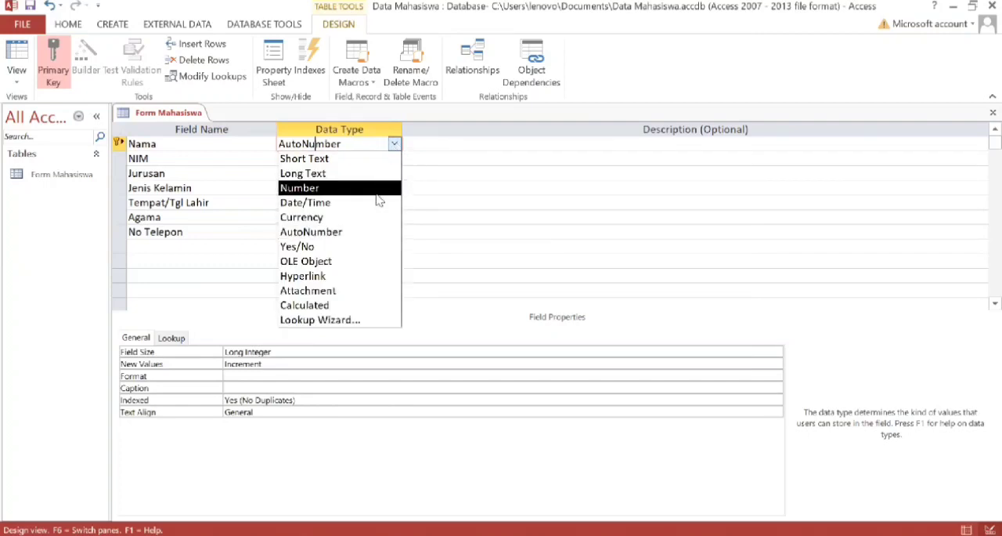
click(359, 164)
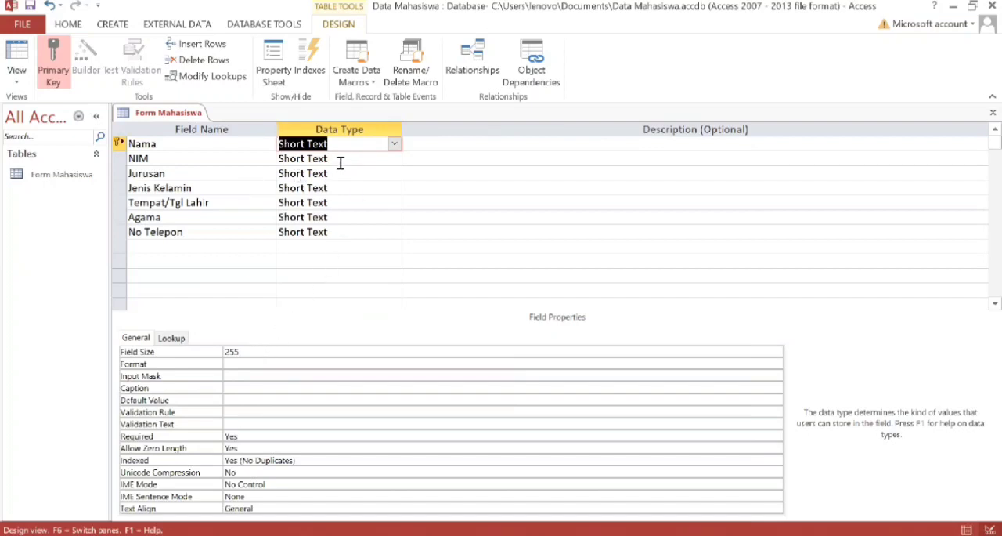
click(383, 161)
click(394, 159)
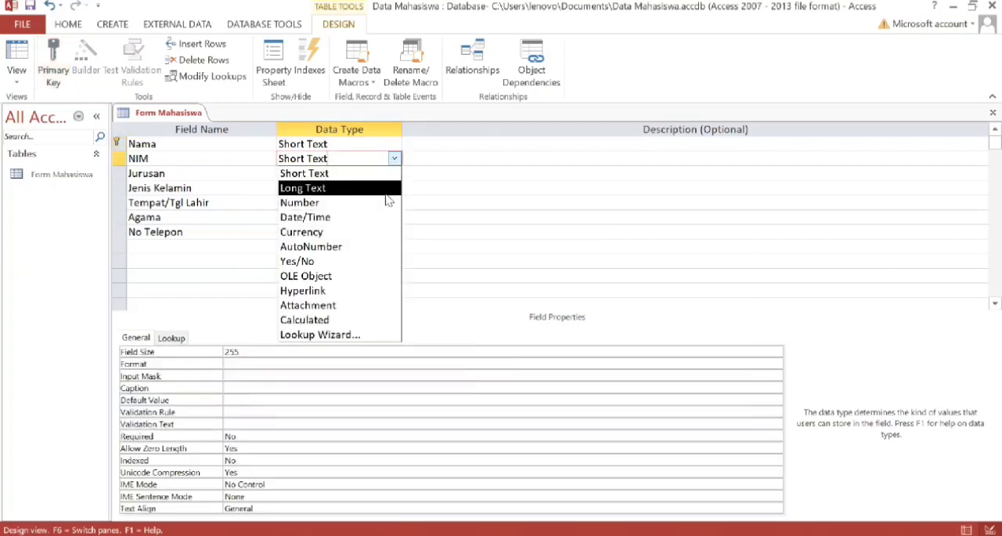
click(386, 200)
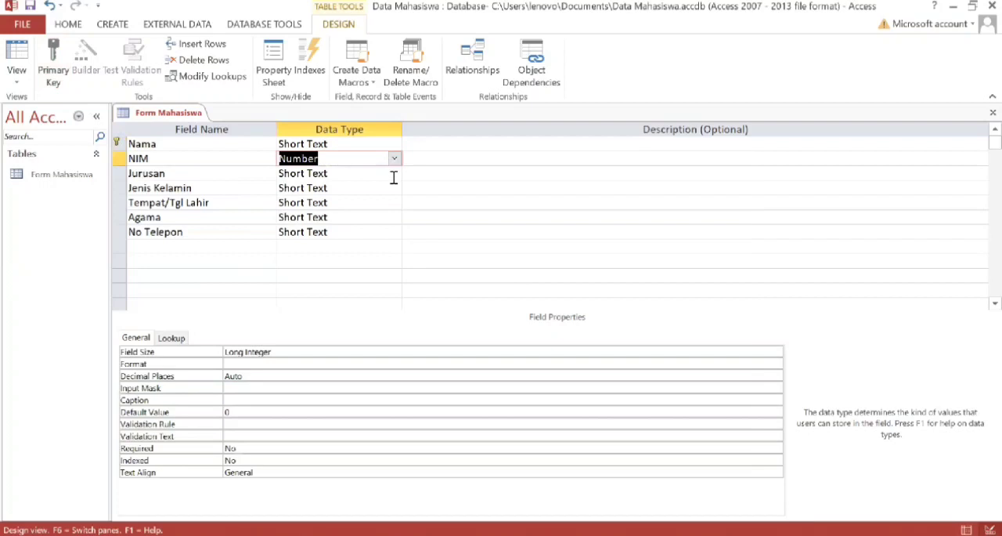
Choose Short Text as the data type for Jurusan and Number for No Telepon.
click(394, 173)
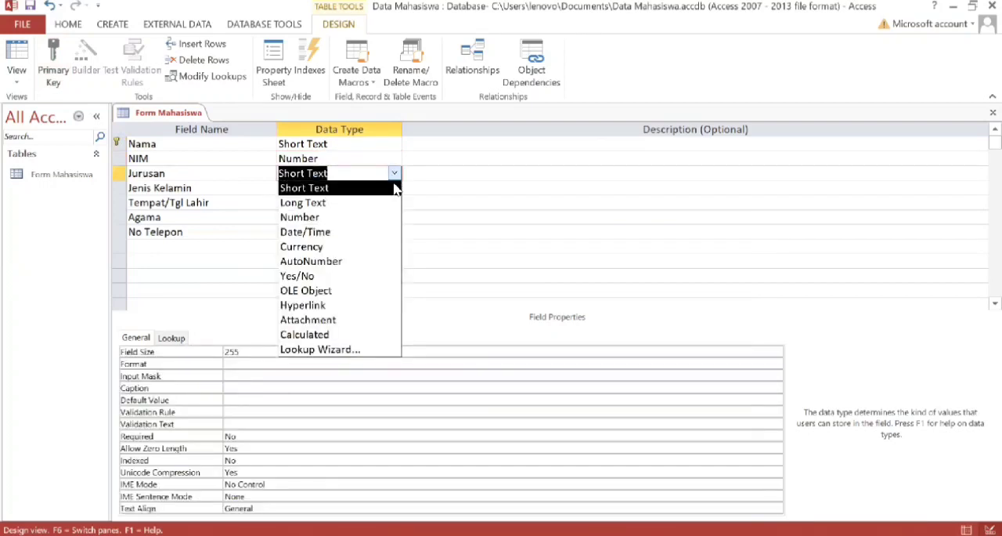
click(388, 188)
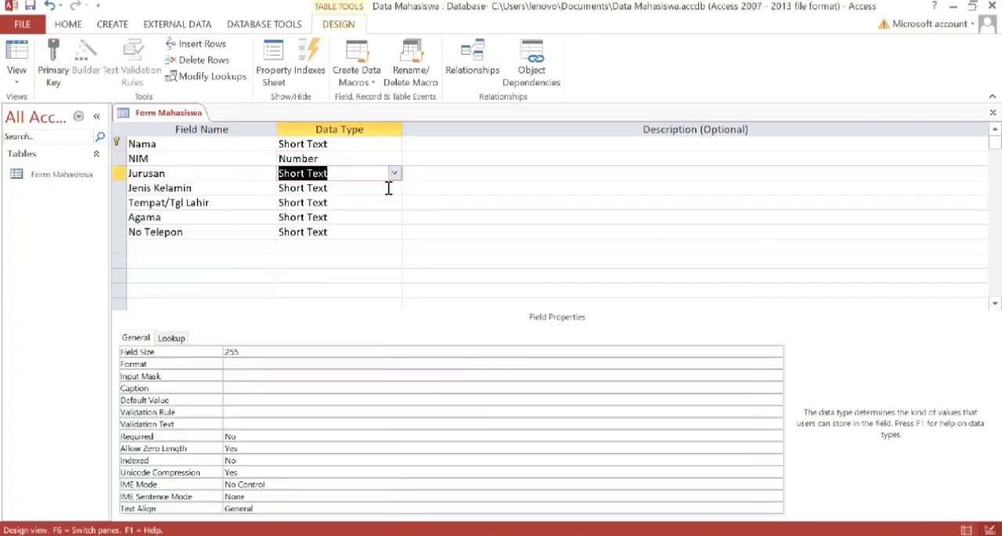
click(388, 233)
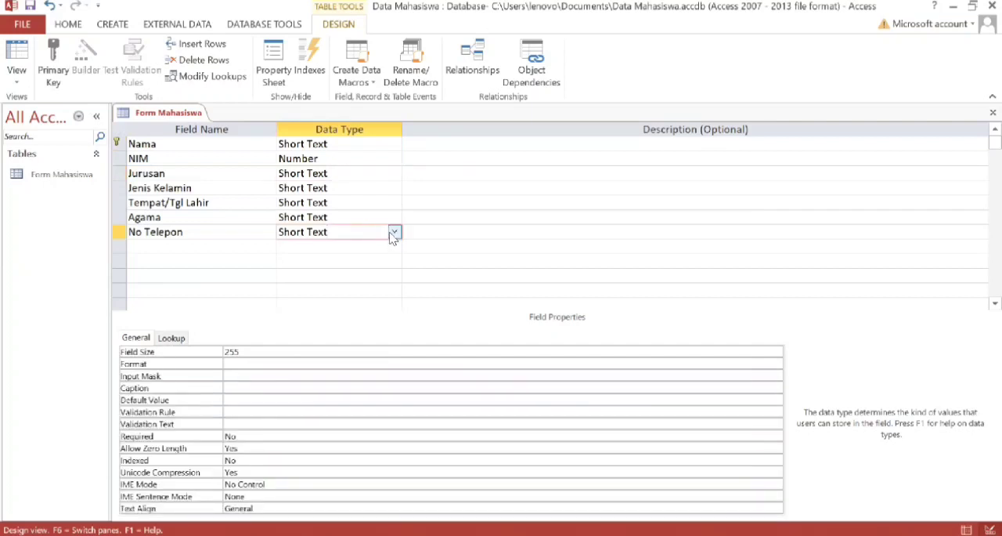
click(394, 232)
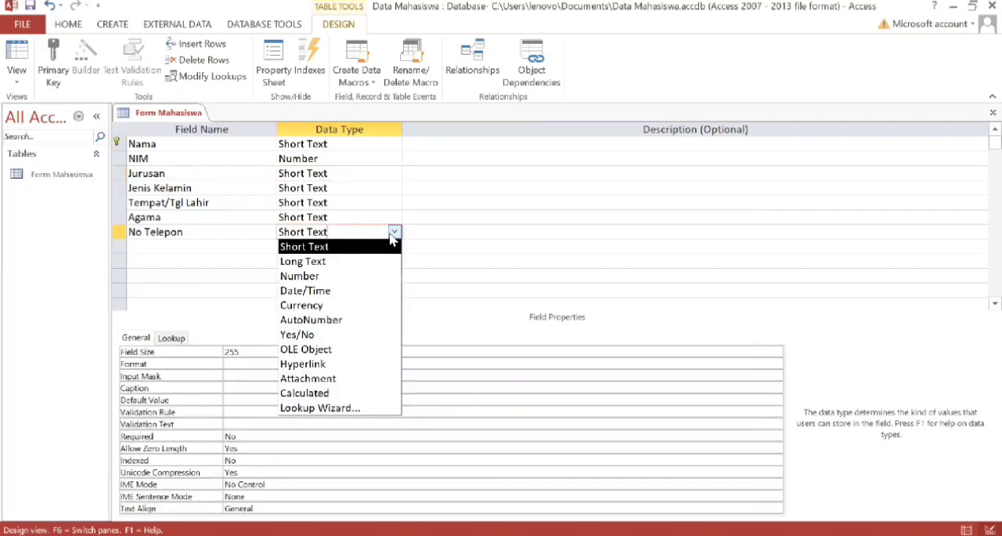
click(380, 283)
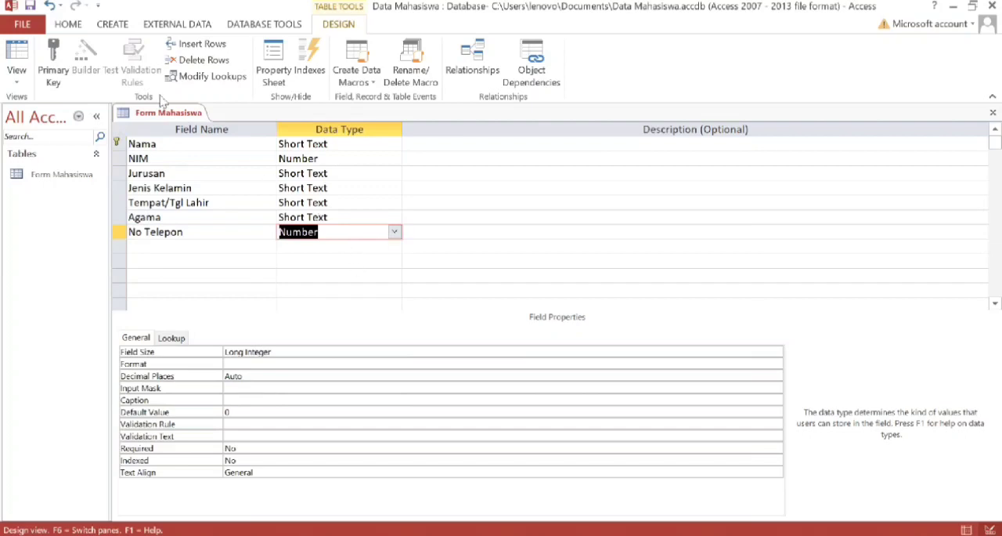
Start the Form Wizard for the Form Mahasiswa table, saving the table design.
scroll(160, 100, up, 3)
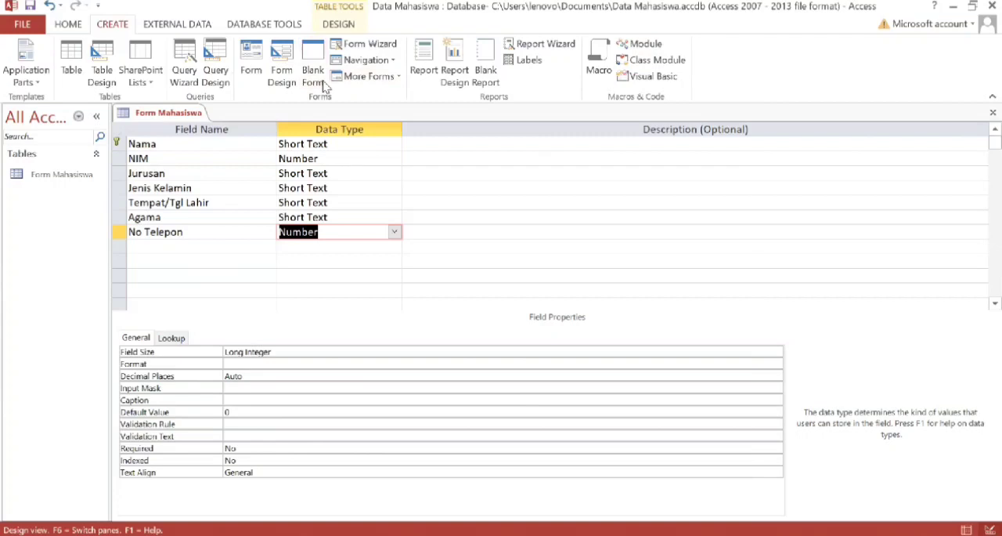
click(362, 49)
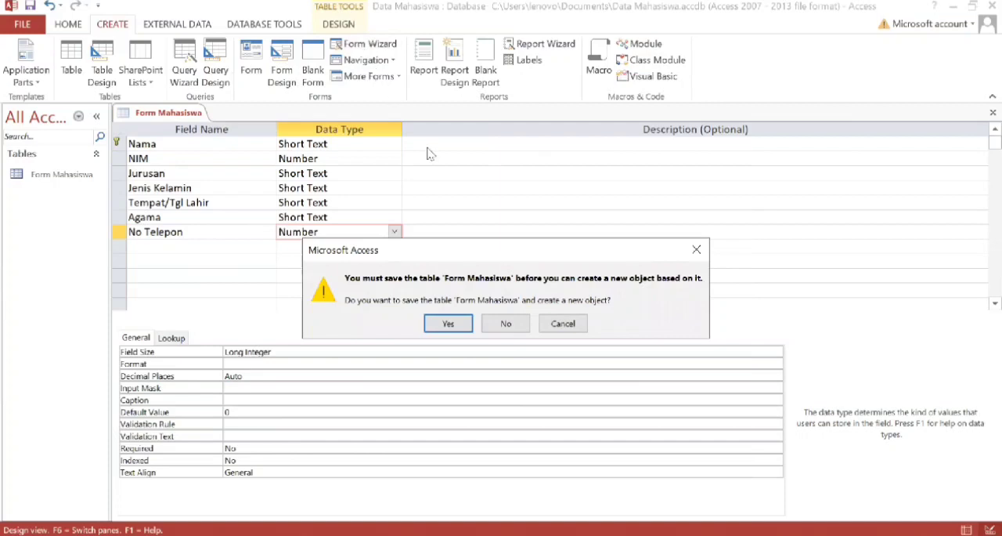
click(457, 325)
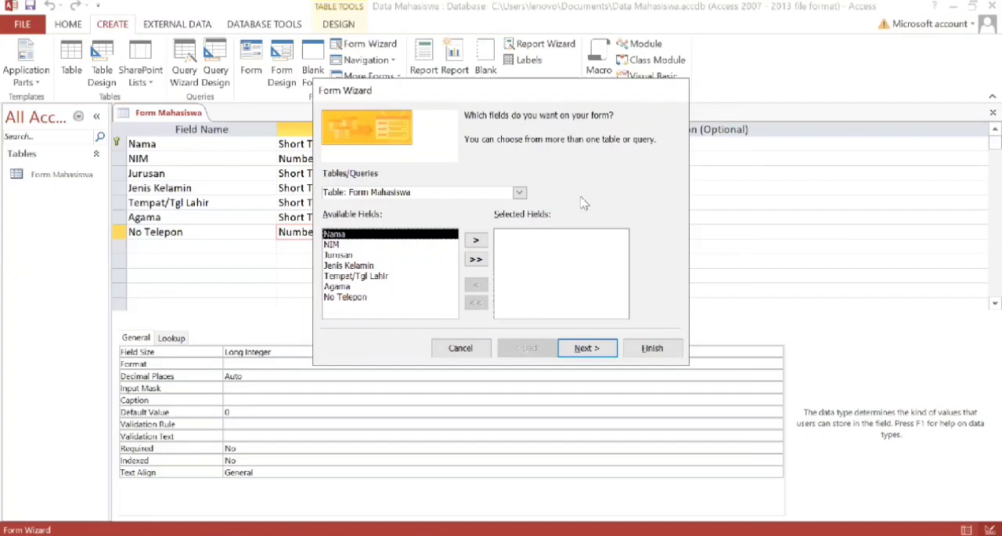
Add all seven fields from Nama to No Telepon to the form's selected fields.
click(477, 246)
click(476, 246)
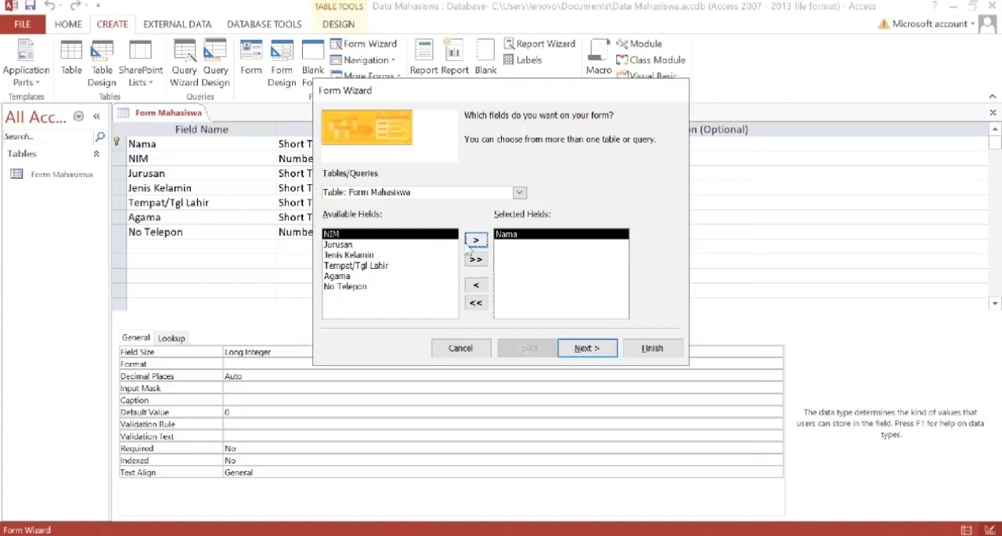
click(475, 241)
click(475, 240)
click(475, 240)
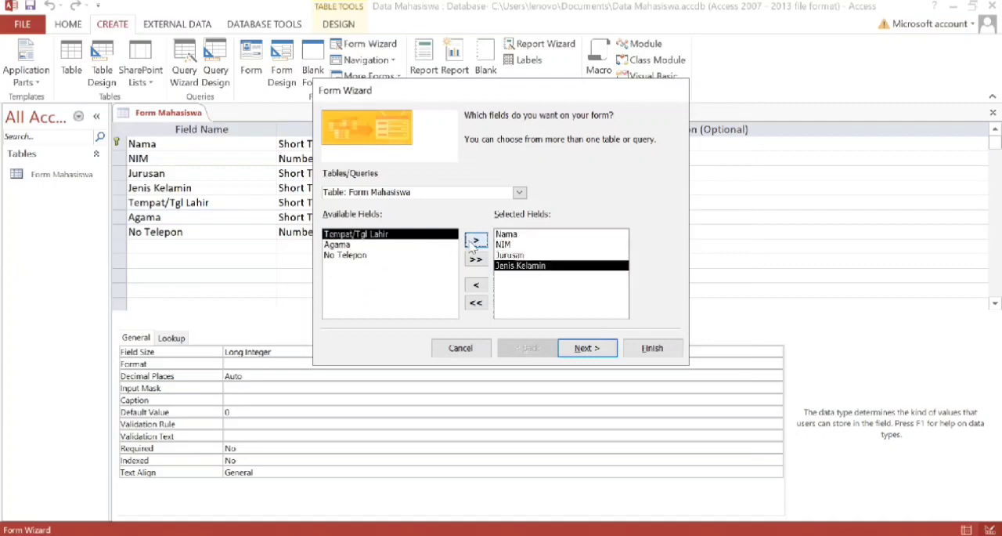
click(475, 241)
click(475, 241)
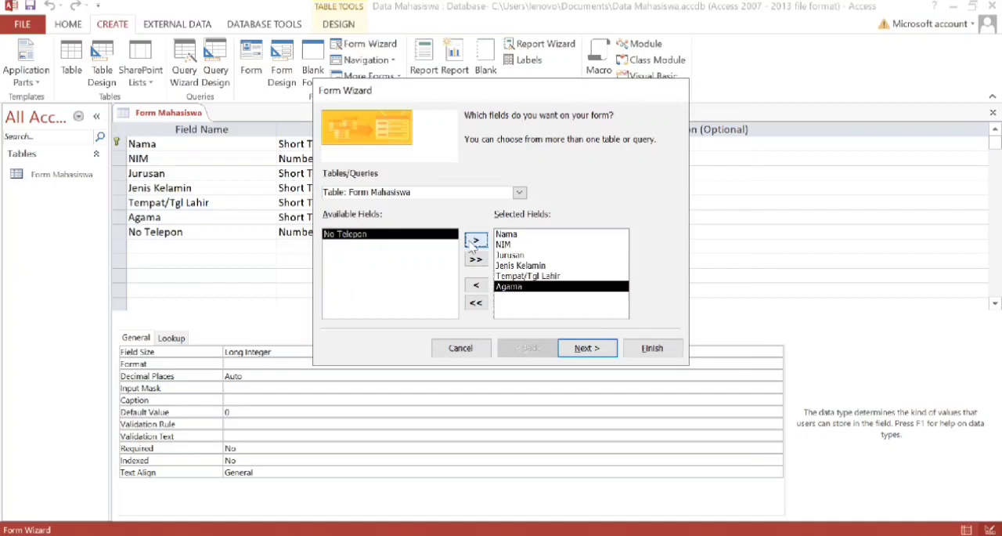
click(475, 241)
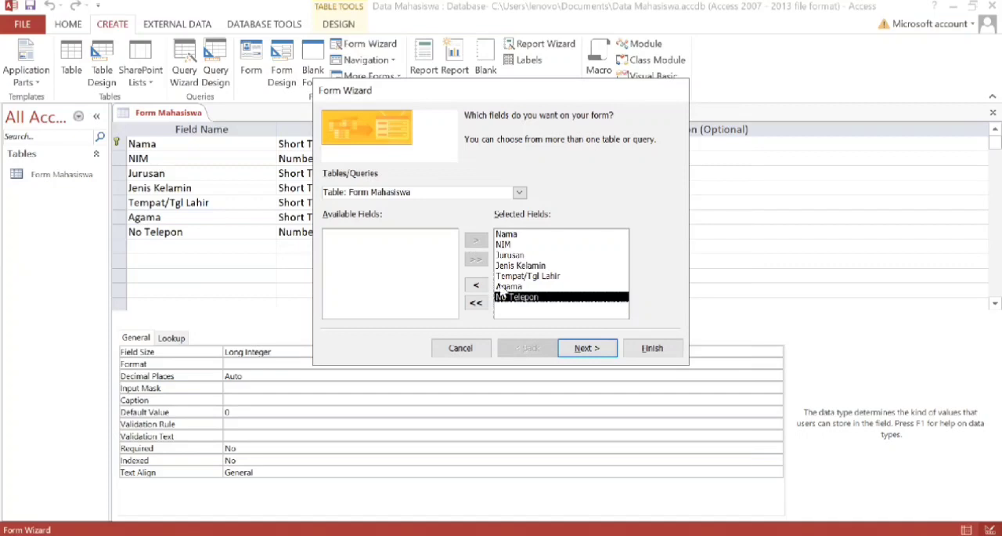
Accept the field selection and use the Columnar layout for the form.
click(580, 354)
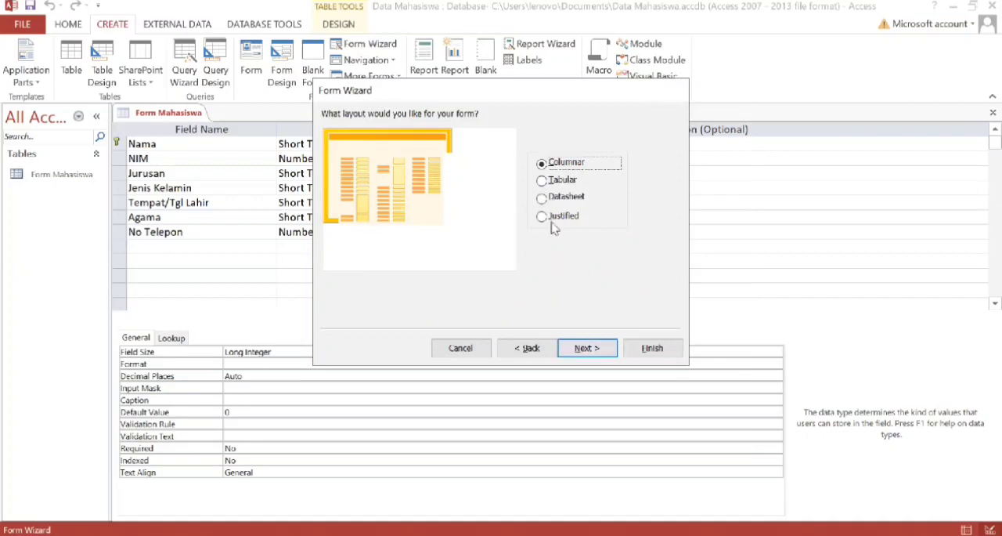
click(592, 354)
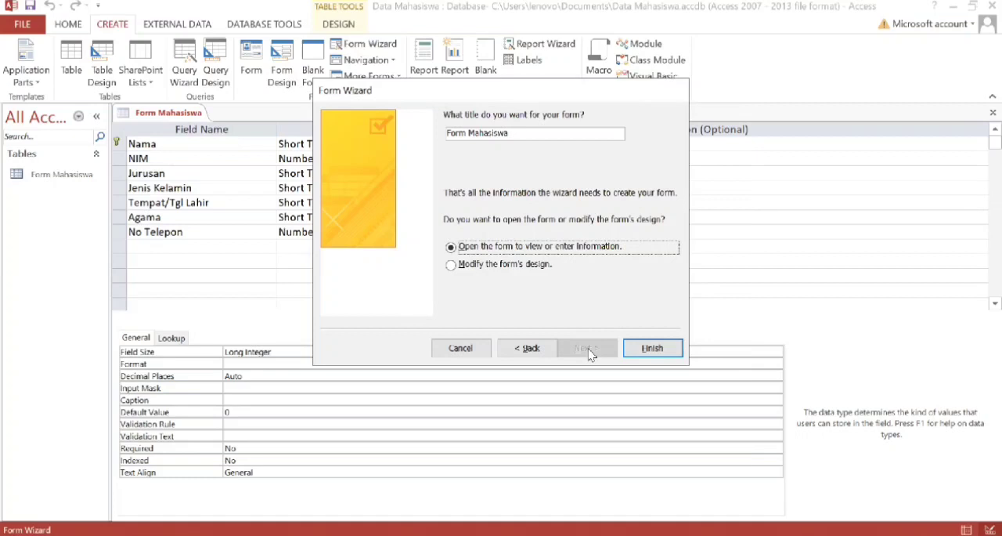
Choose to modify the form's design and finish the wizard, keeping the title Form Mahasiswa.
click(504, 266)
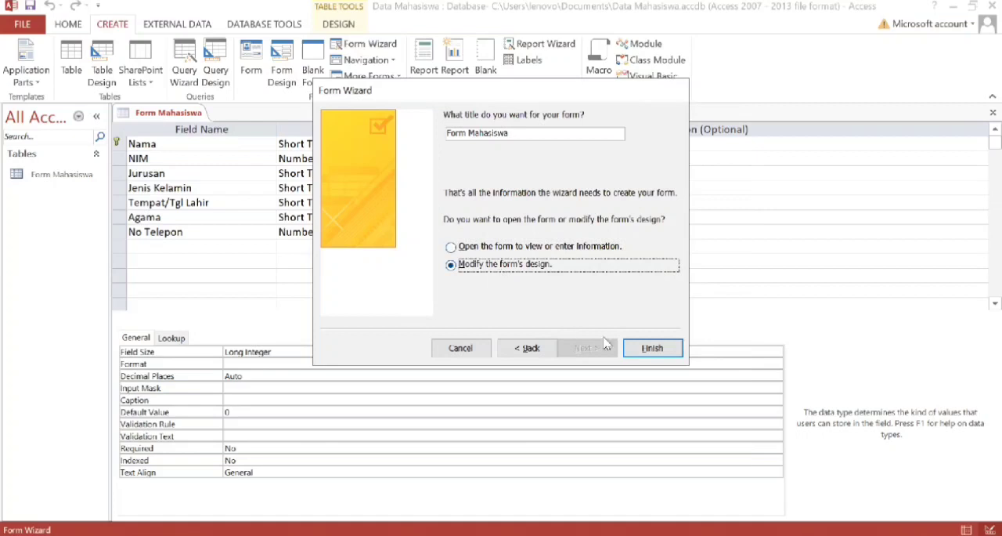
click(650, 350)
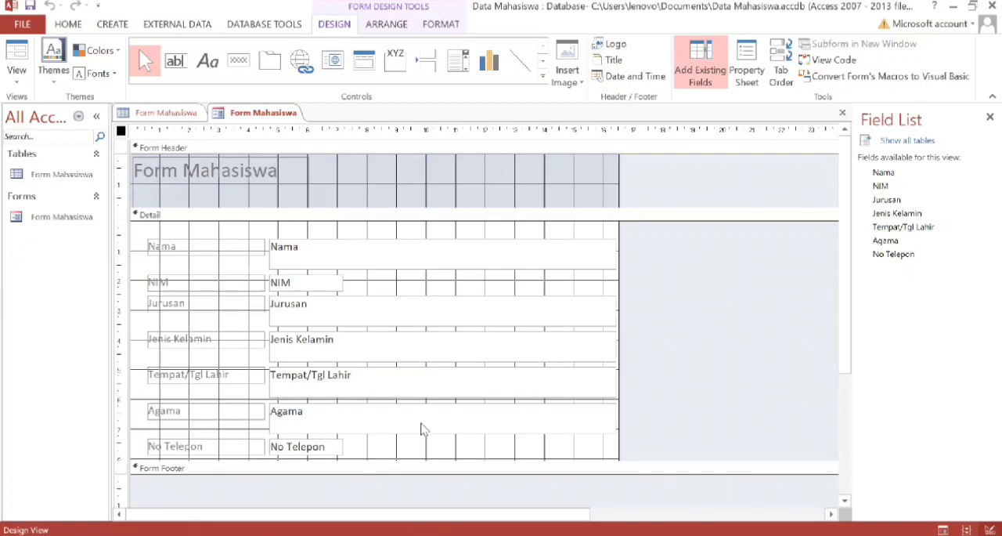
Insert logo Polibatam.png from the Logo Polibatam folder in Pictures as the form's logo.
scroll(354, 381, down, 1)
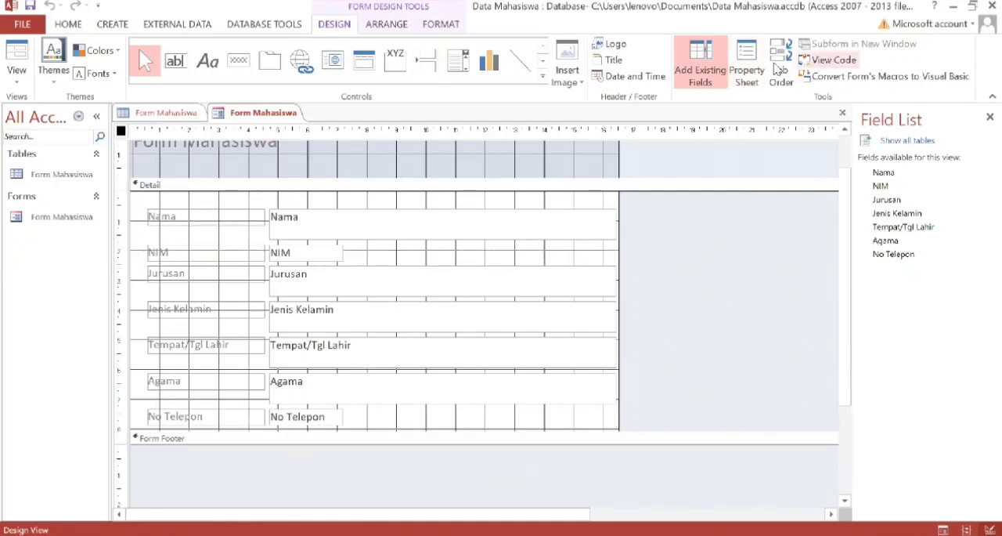
click(618, 47)
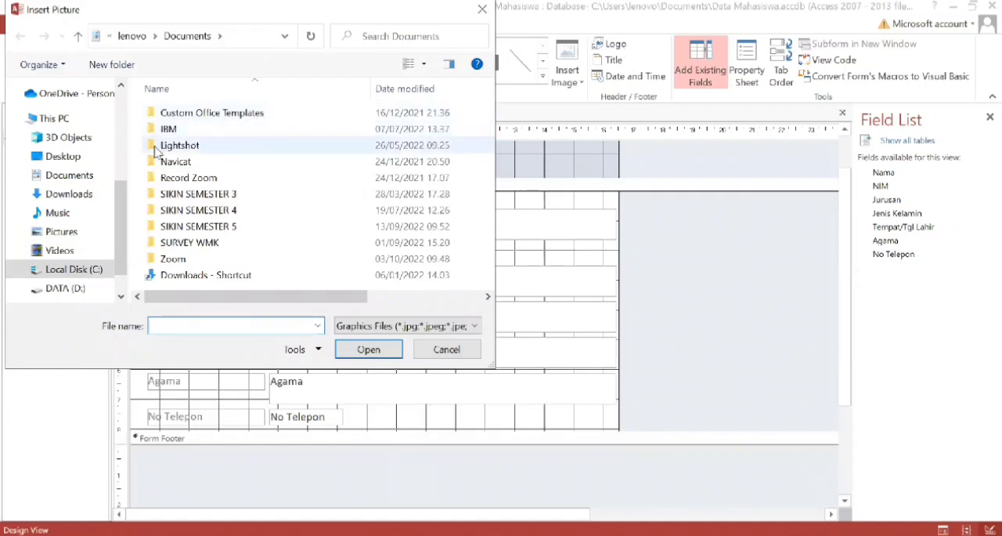
click(89, 235)
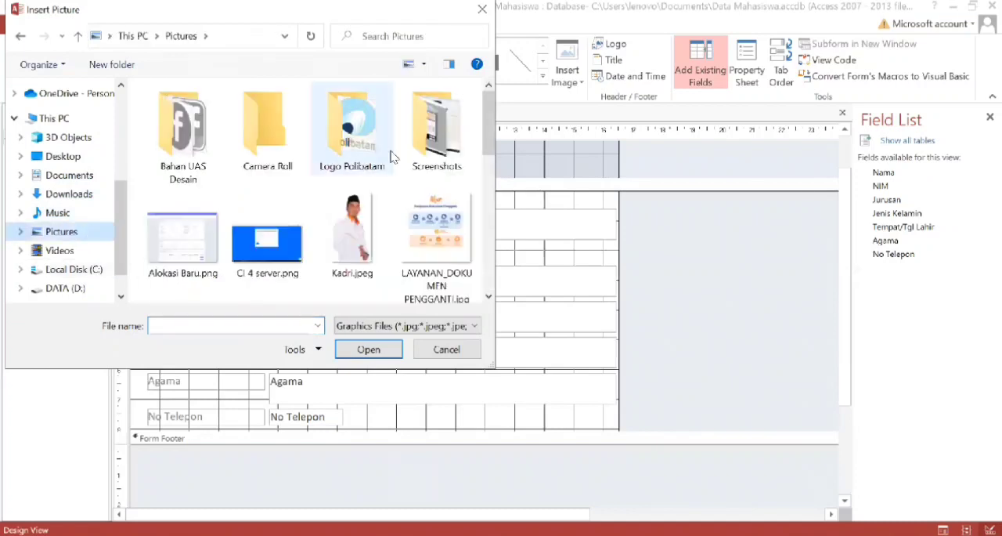
double_click(368, 160)
click(202, 147)
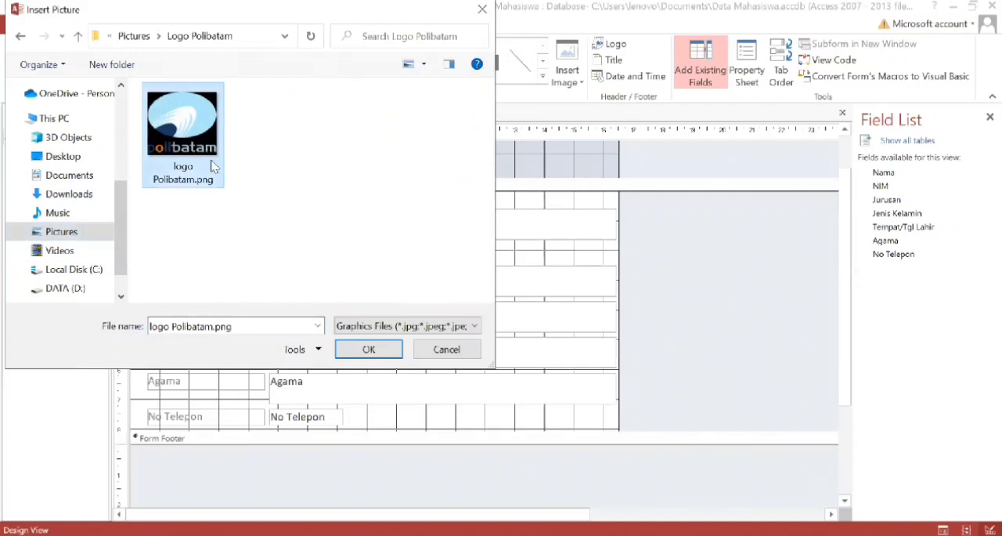
double_click(184, 174)
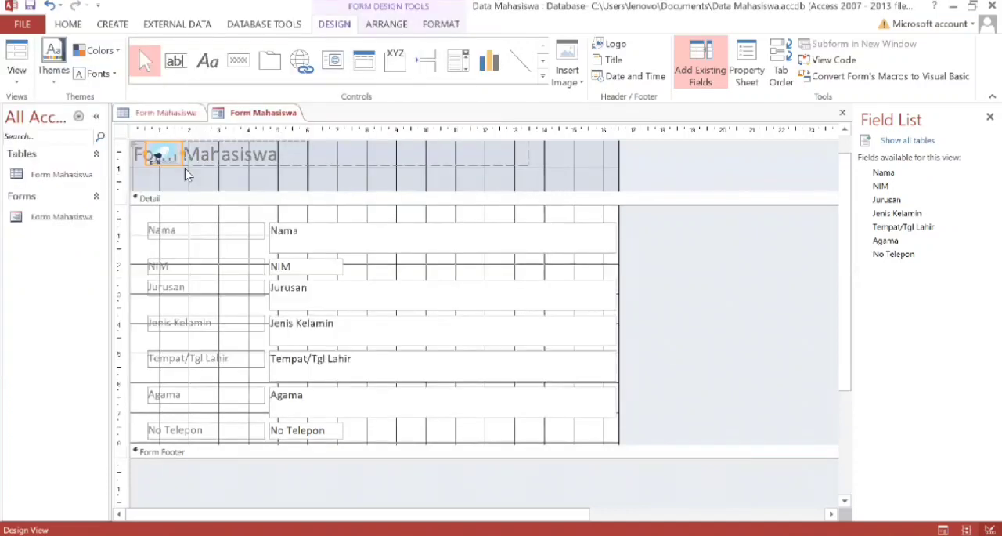
Enlarge the Polibatam logo to about 3 cm high in the form header and place the Form Mahasiswa title beside it.
drag(146, 141, 263, 227)
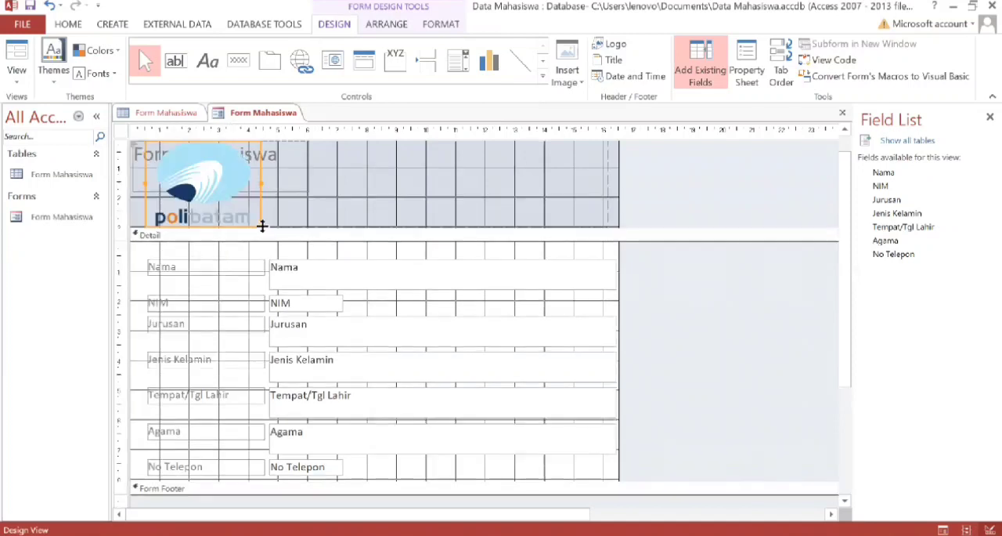
click(292, 169)
click(341, 174)
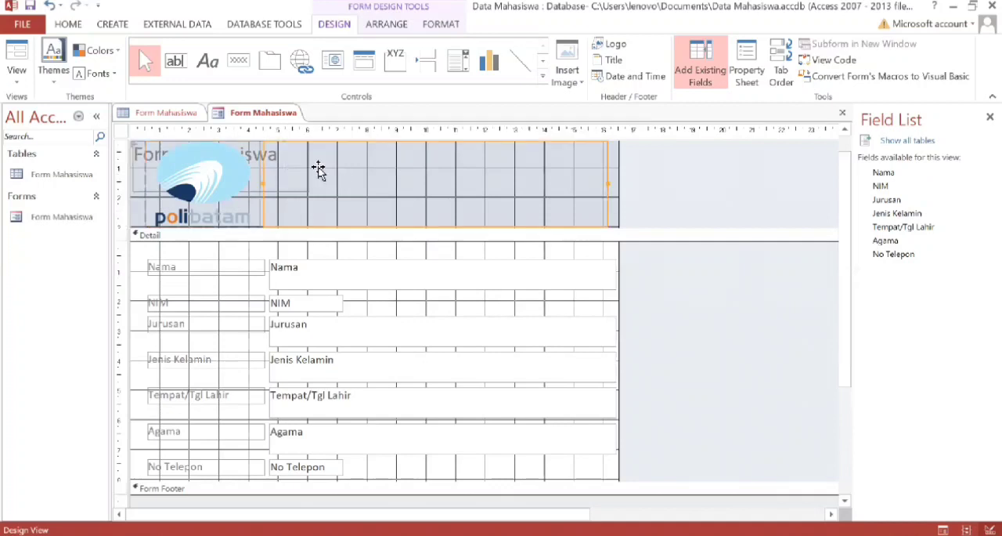
click(139, 160)
drag(135, 156, 298, 173)
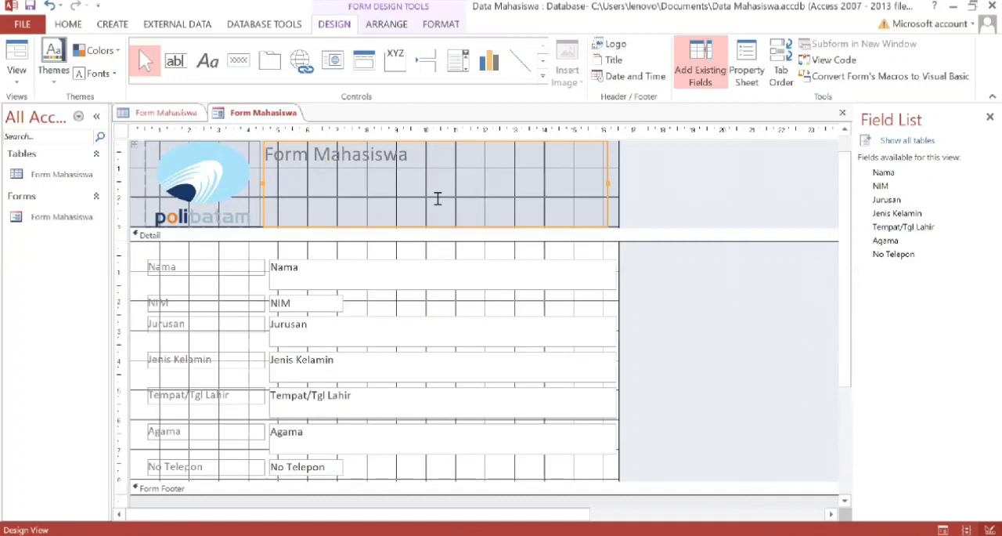
Change the form header title to Data Mahasiswa.
click(395, 156)
click(407, 156)
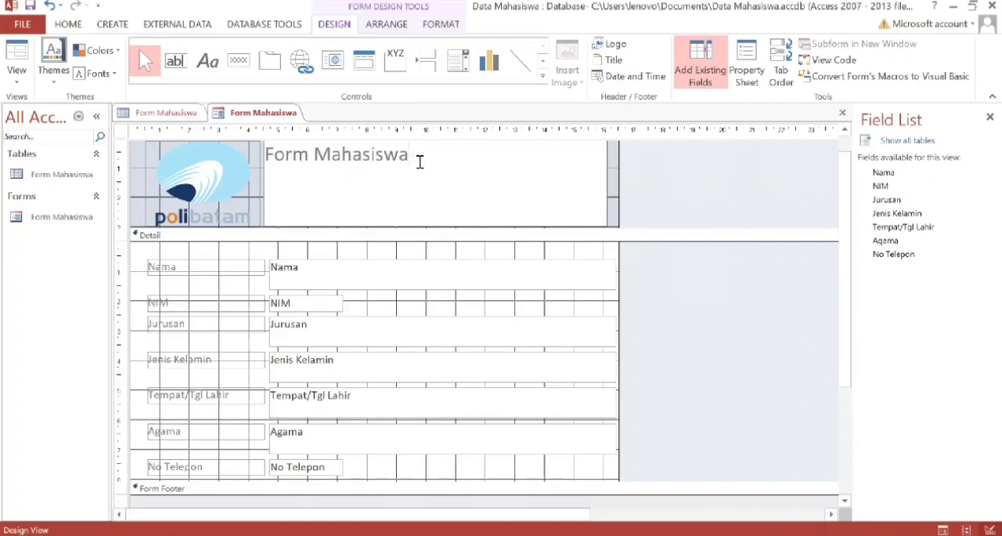
key(BackSpace)
key(BackSpace)
key(BackSpace)
key(BackSpace)
key(BackSpace)
key(BackSpace)
key(BackSpace)
key(BackSpace)
key(BackSpace)
key(BackSpace)
key(BackSpace)
key(BackSpace)
key(BackSpace)
key(BackSpace)
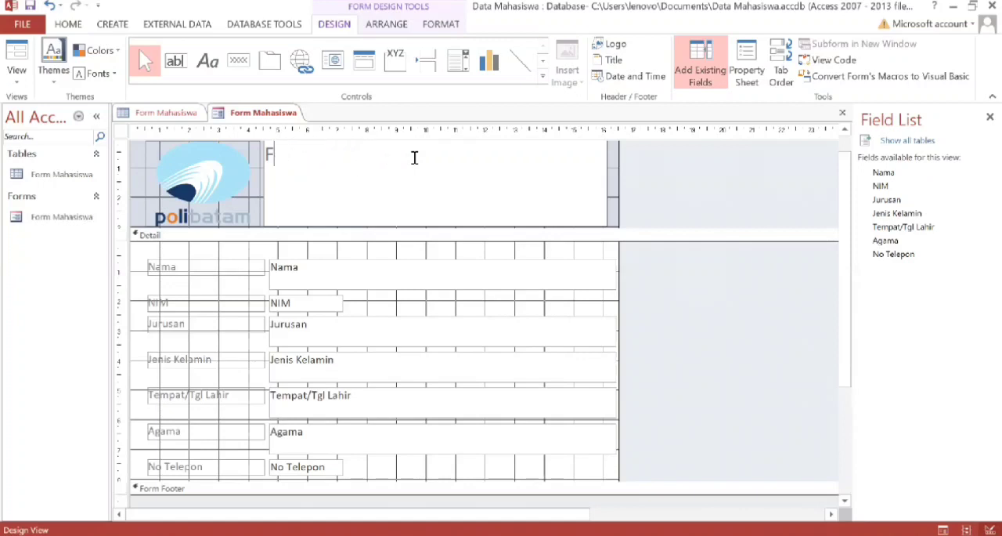
text(Data)
key(Caps_Lock)
text(M)
key(Caps_Lock)
text(ahas)
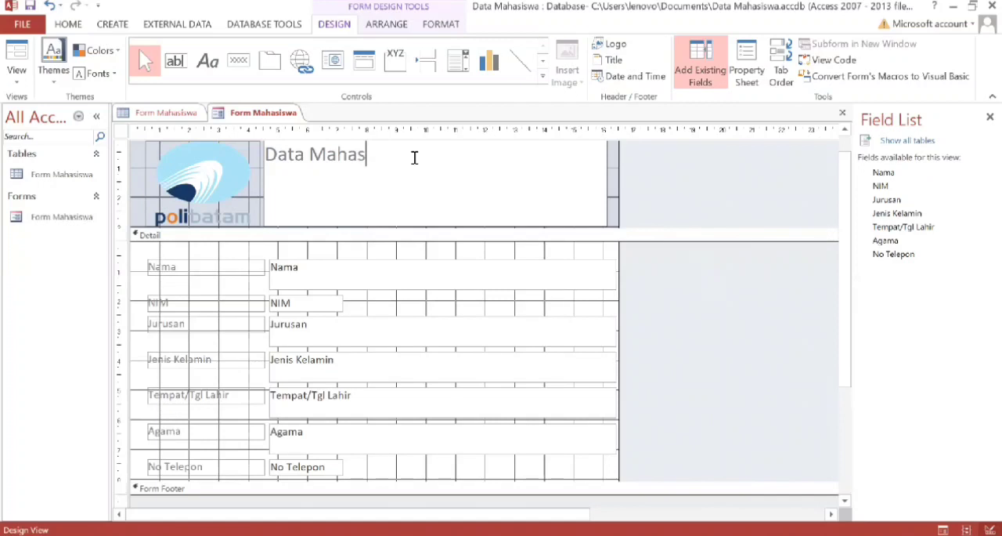
text(iswa)
click(611, 190)
Try to widen the Data Mahasiswa title box toward the form's right edge.
click(376, 154)
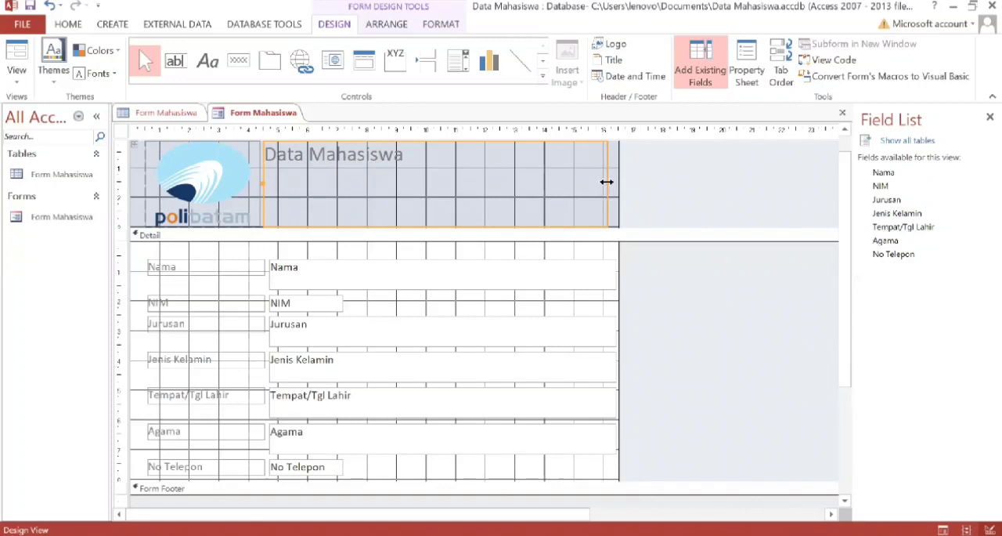
mouse_move(608, 174)
mouse_down()
mouse_move(624, 182)
mouse_move(614, 172)
mouse_up()
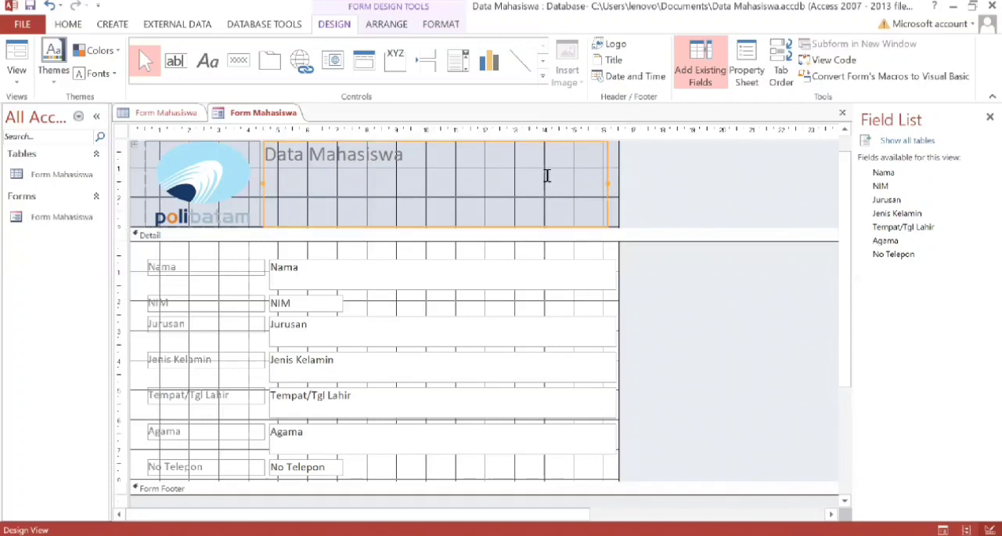
click(613, 197)
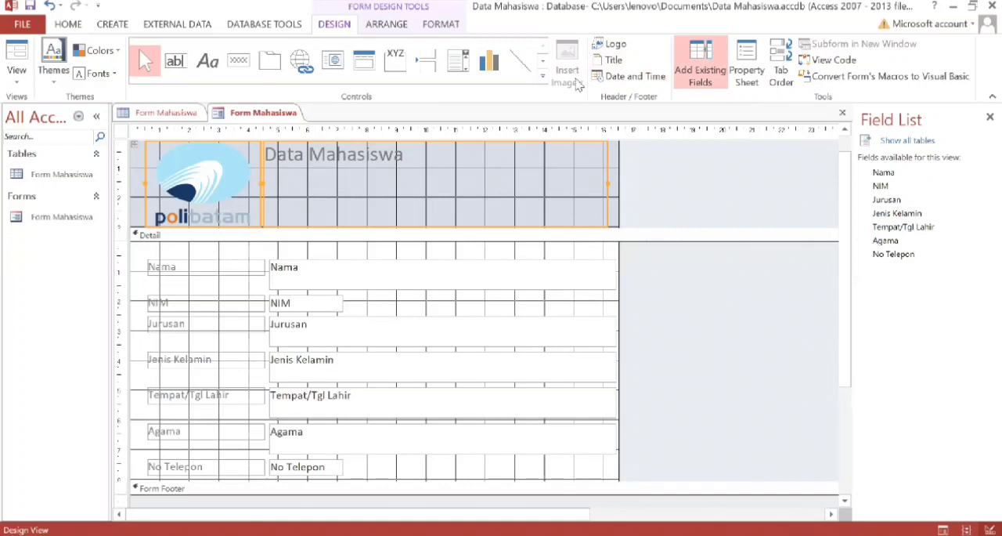
Insert WhatsApp Image 2022-10-03 at 09.28.12.jpeg from Downloads, sized to span the whole Detail section over the fields.
click(595, 258)
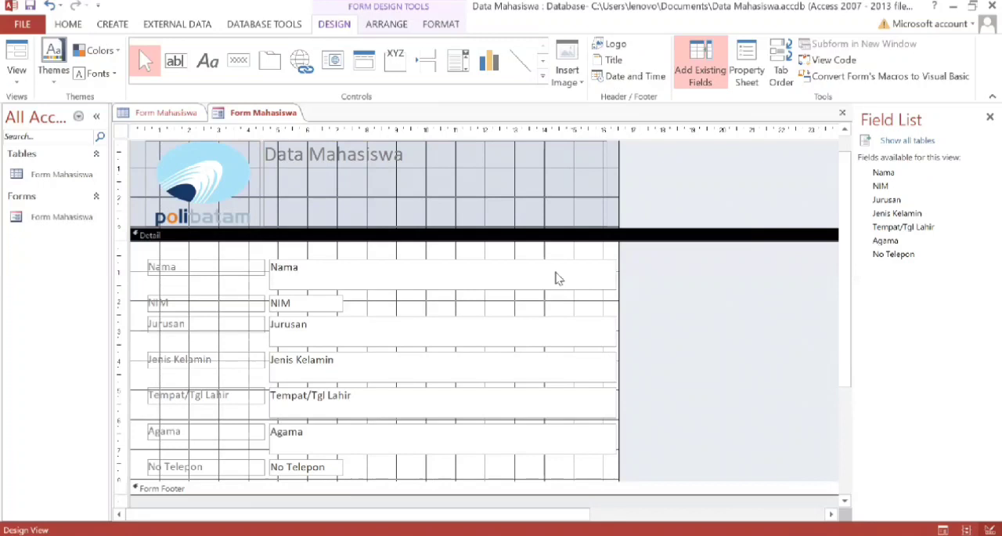
click(582, 83)
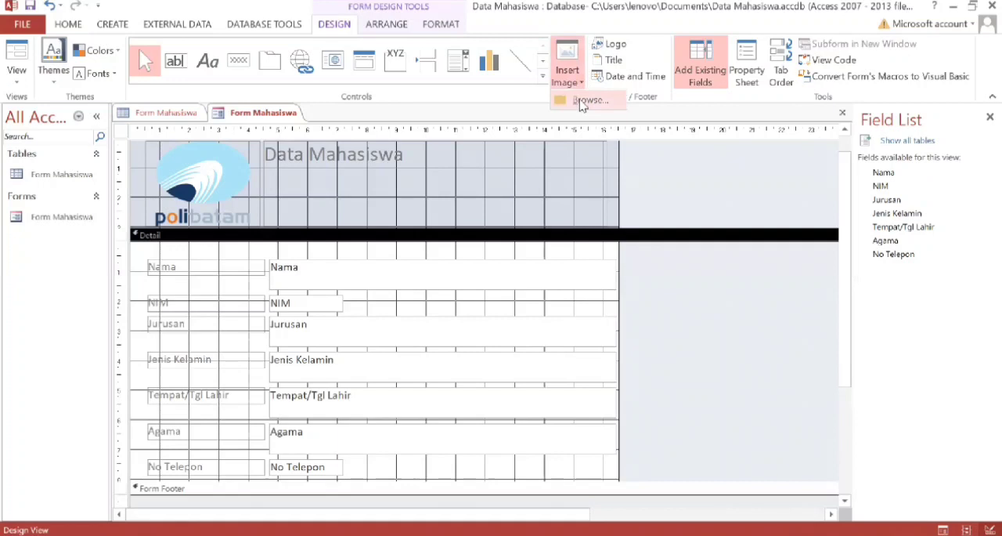
click(585, 101)
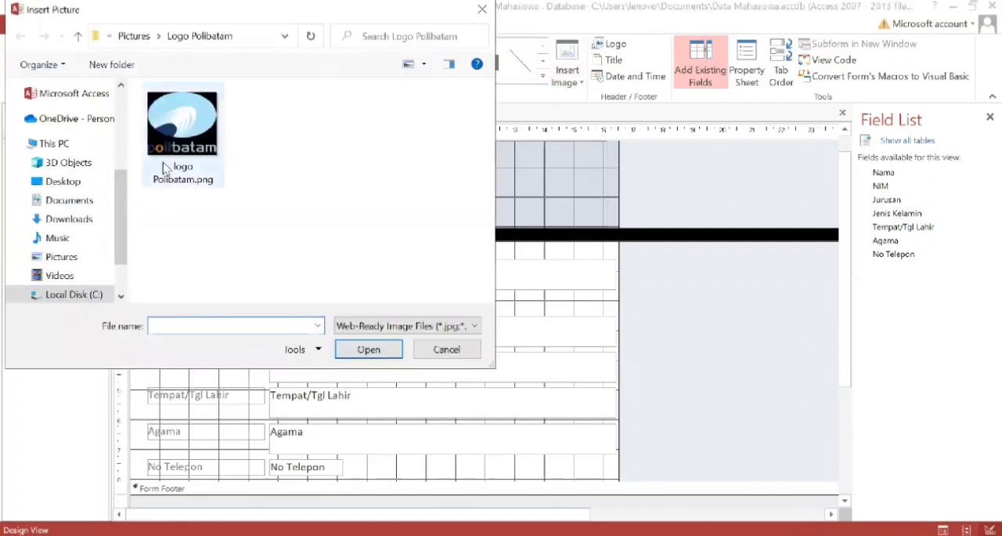
click(79, 218)
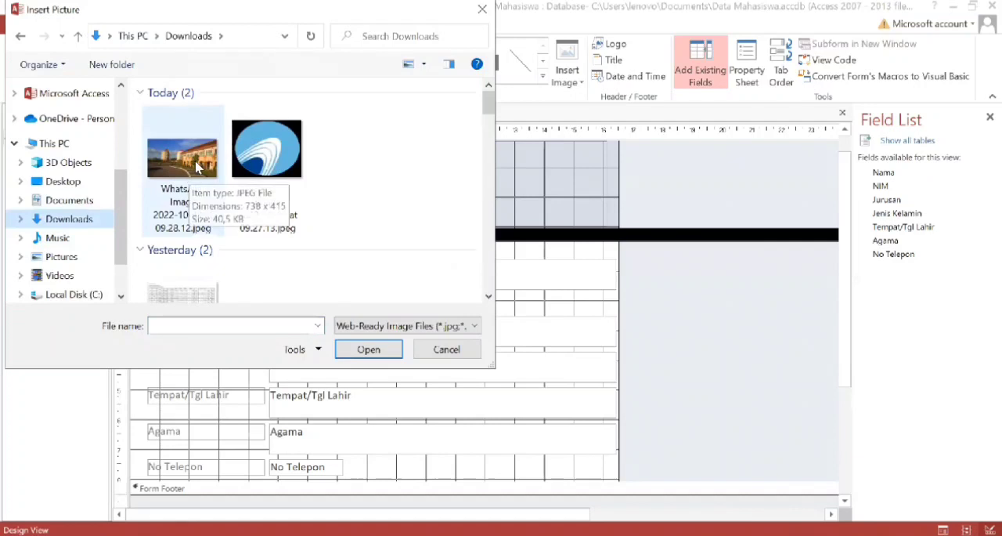
click(199, 170)
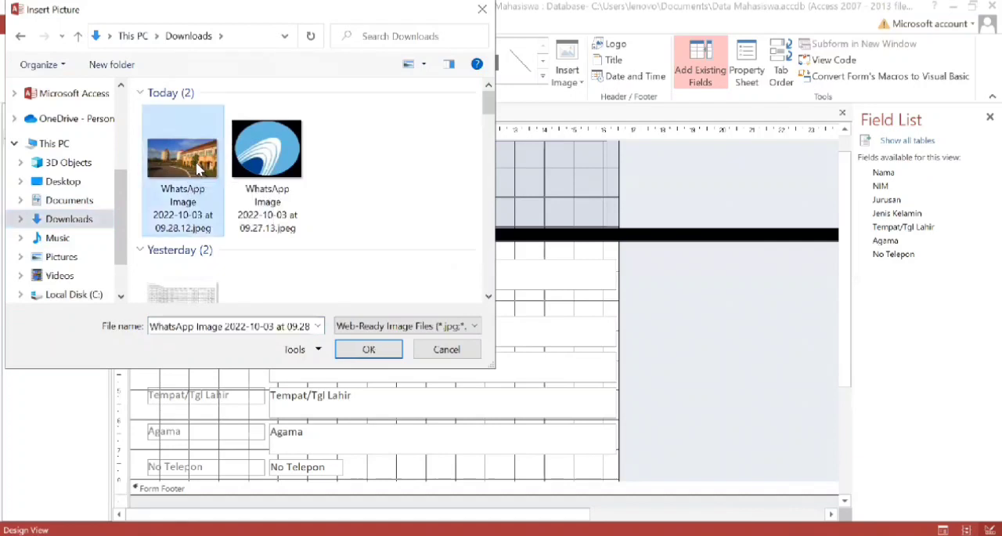
click(379, 350)
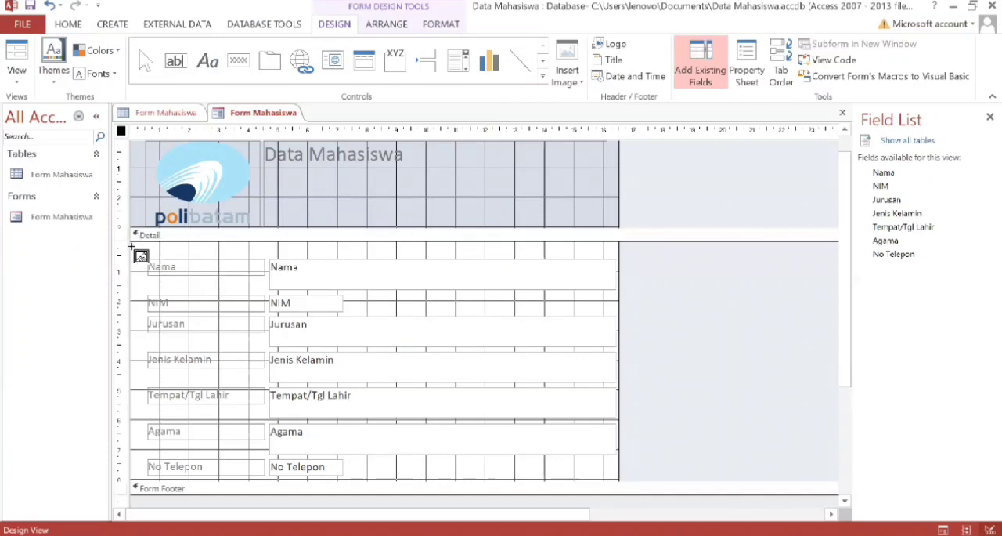
drag(130, 244, 618, 485)
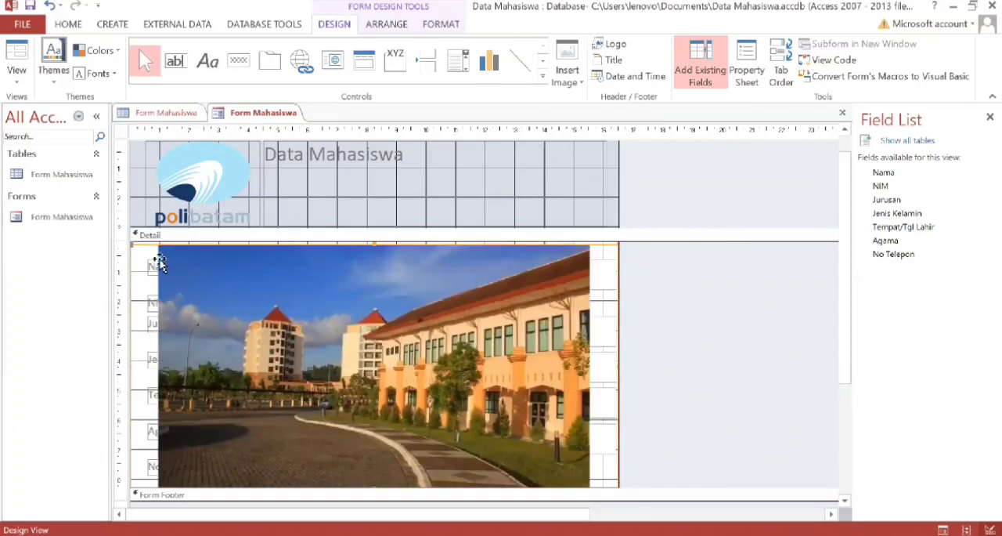
Reposition the campus photo vertically within the Detail section, leaving a small gap below the section bar.
scroll(559, 392, down, 2)
scroll(560, 390, down, 1)
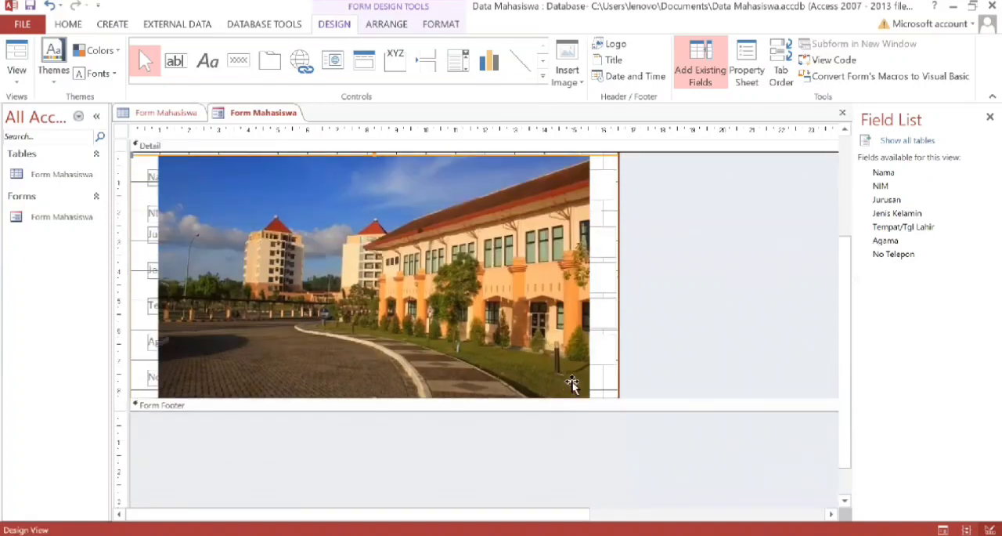
drag(535, 360, 472, 367)
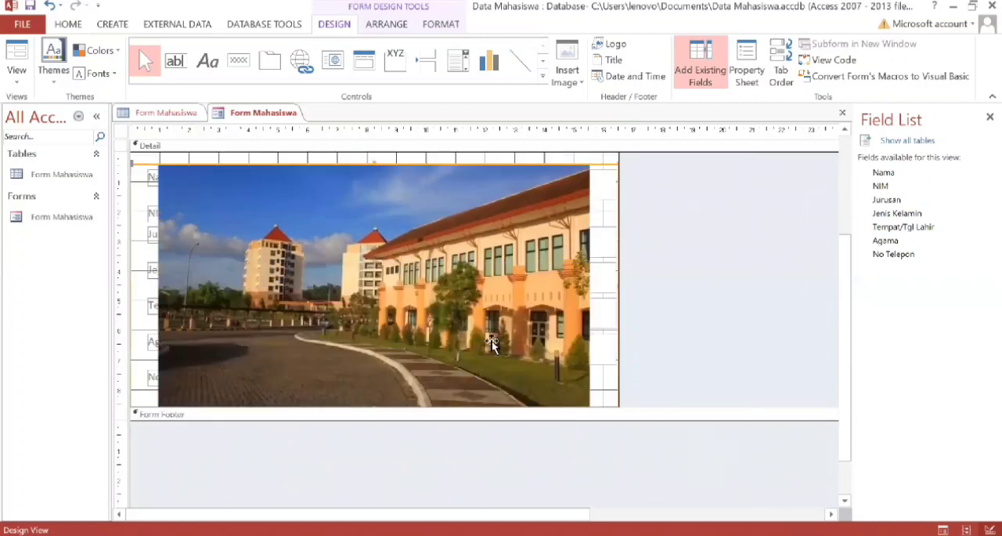
mouse_move(448, 286)
mouse_down()
mouse_move(423, 268)
mouse_move(433, 284)
mouse_up()
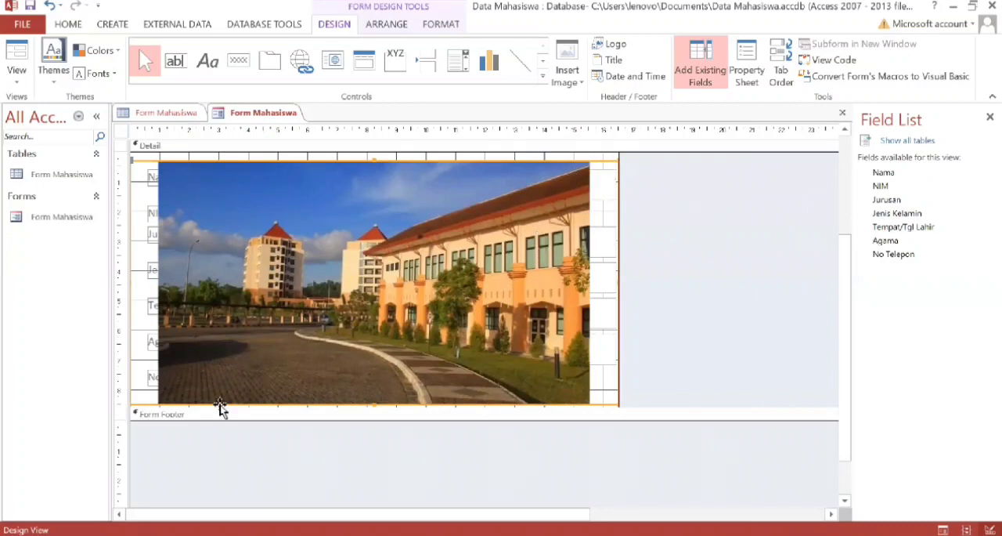
Extend the Detail section to about 10 cm high and stretch the campus photo's frame downward to fill most of it.
drag(139, 404, 155, 452)
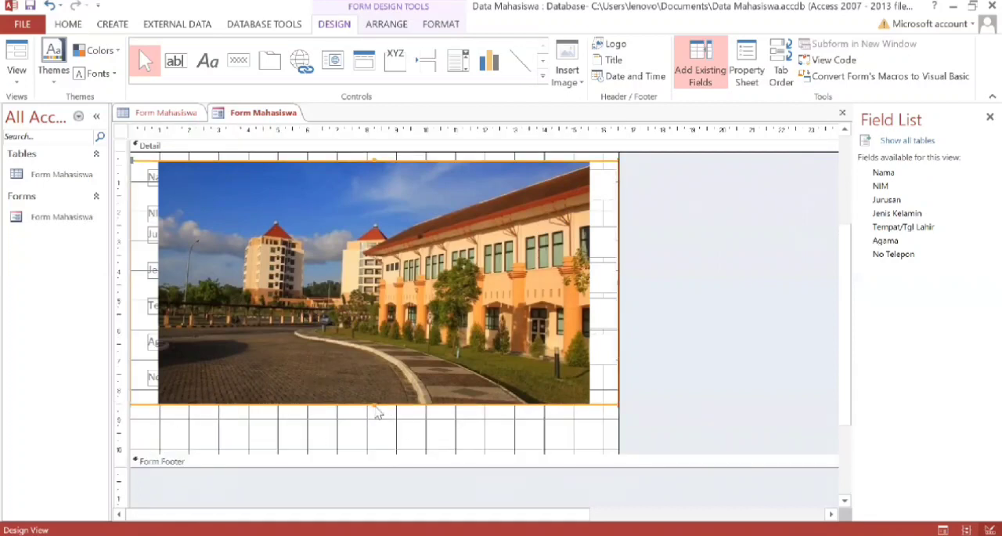
drag(374, 406, 380, 441)
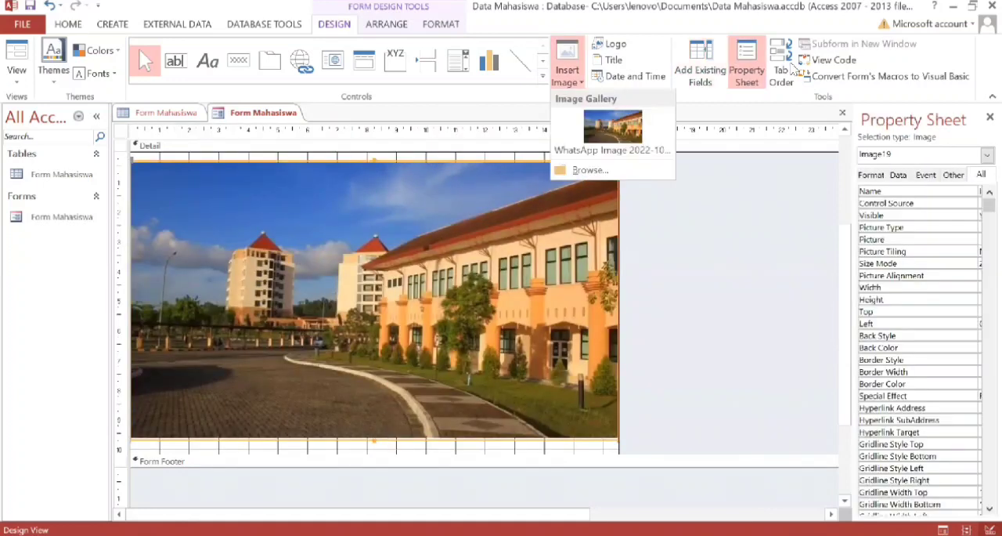
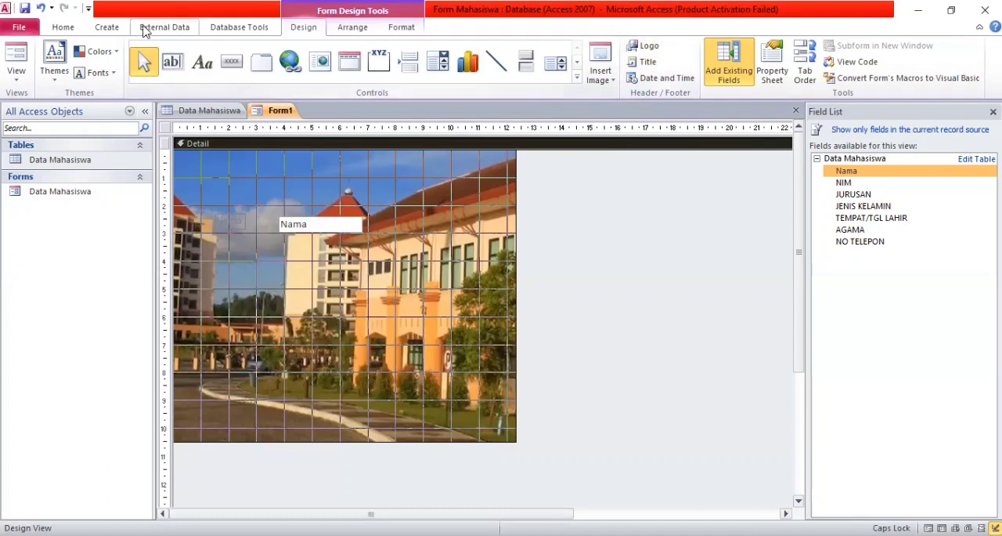
Format the Nama label over the campus photo with the Adobe Fan Heiti Std B font and a black background fill.
click(384, 31)
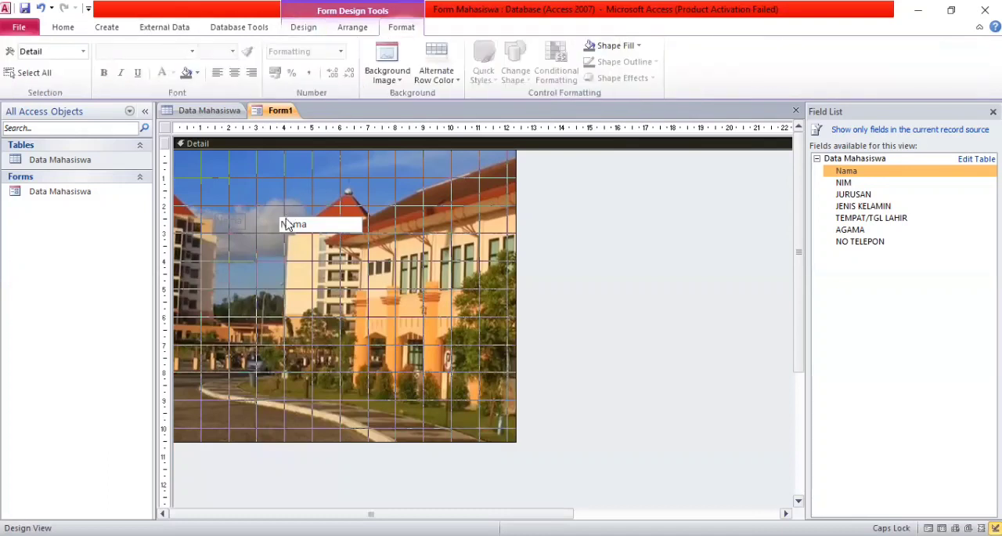
click(238, 222)
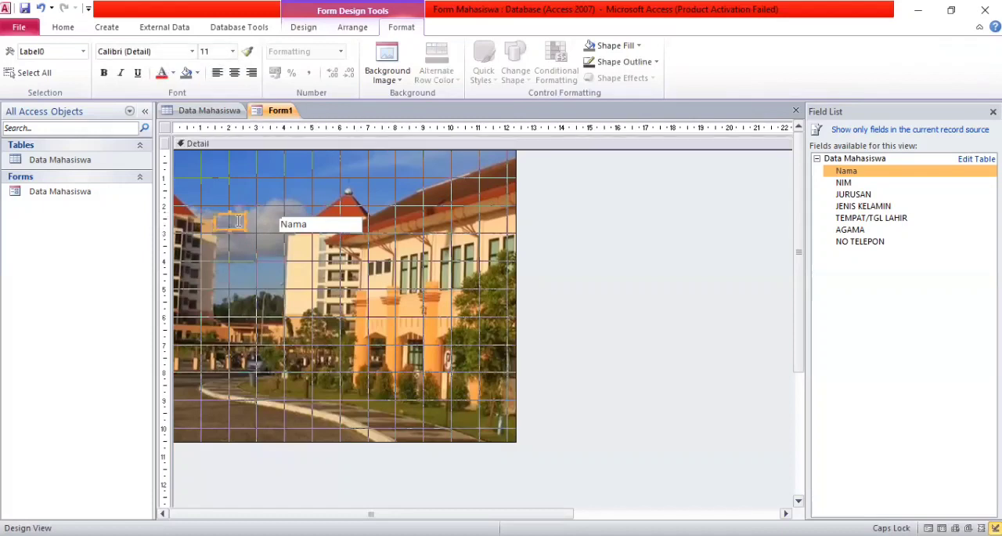
text(Nama)
click(192, 51)
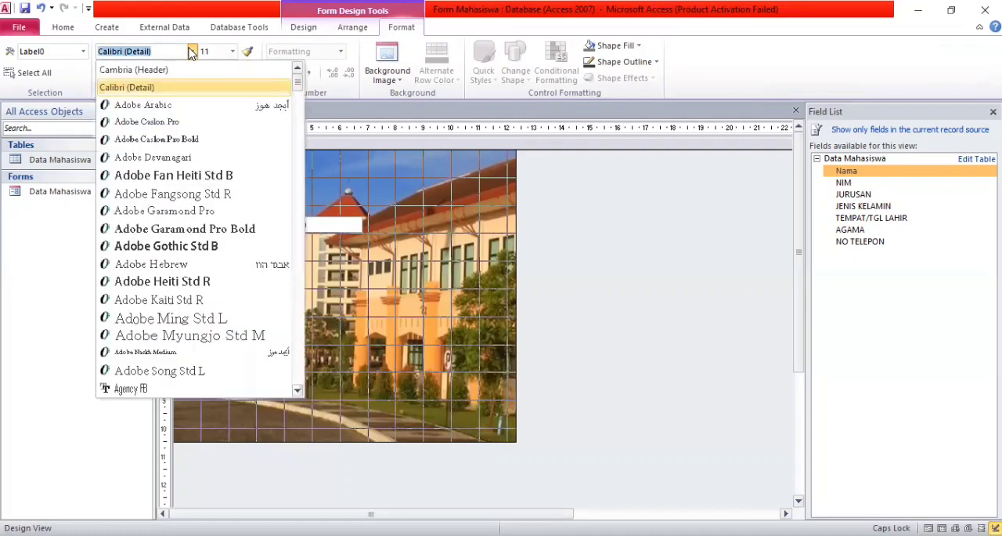
click(186, 175)
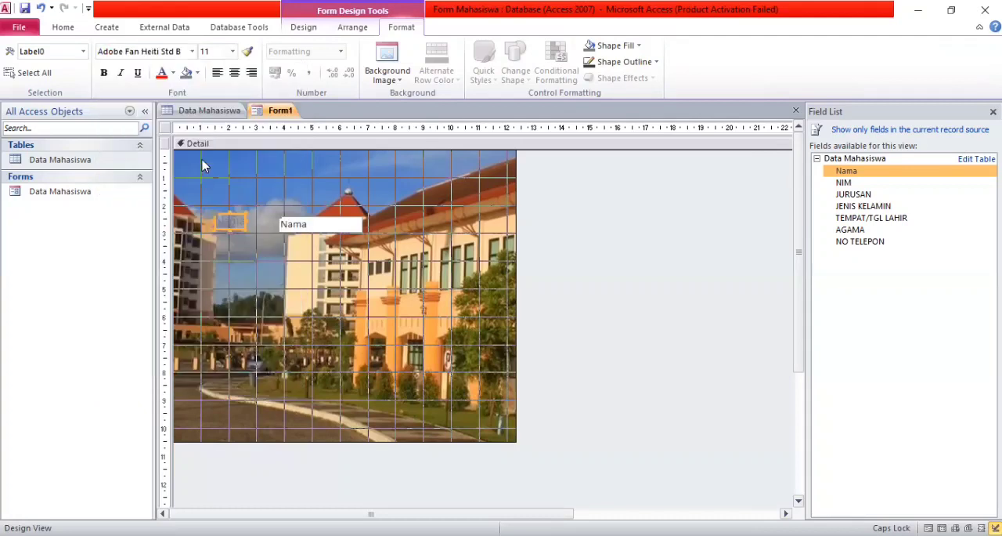
click(197, 75)
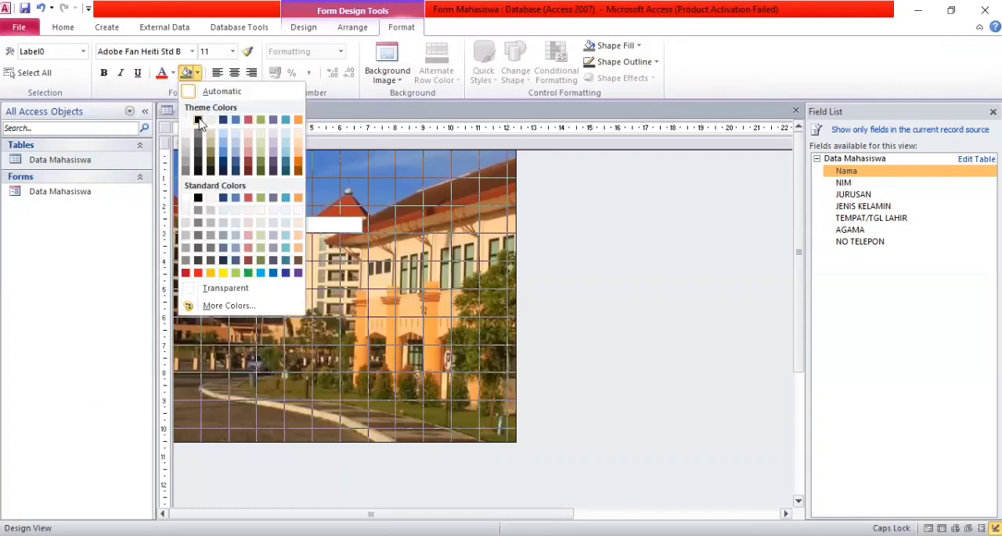
click(199, 120)
click(256, 225)
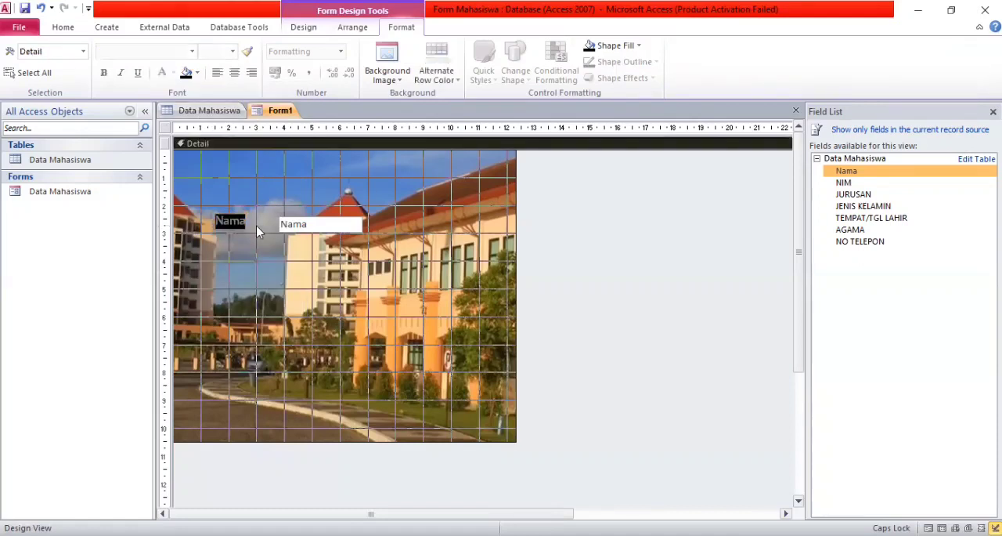
click(233, 222)
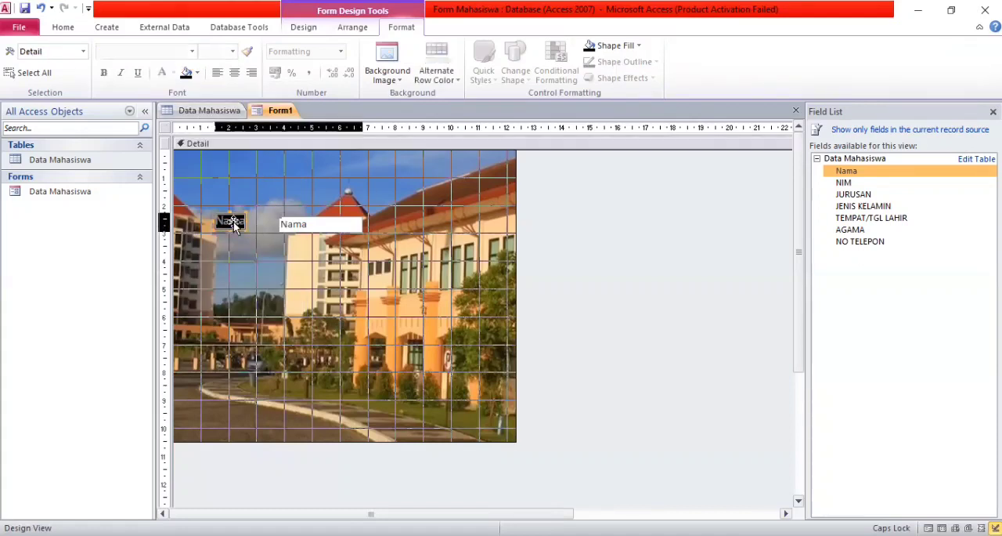
Preview the form in Form View to check the Nama label and field over the campus photo.
click(63, 27)
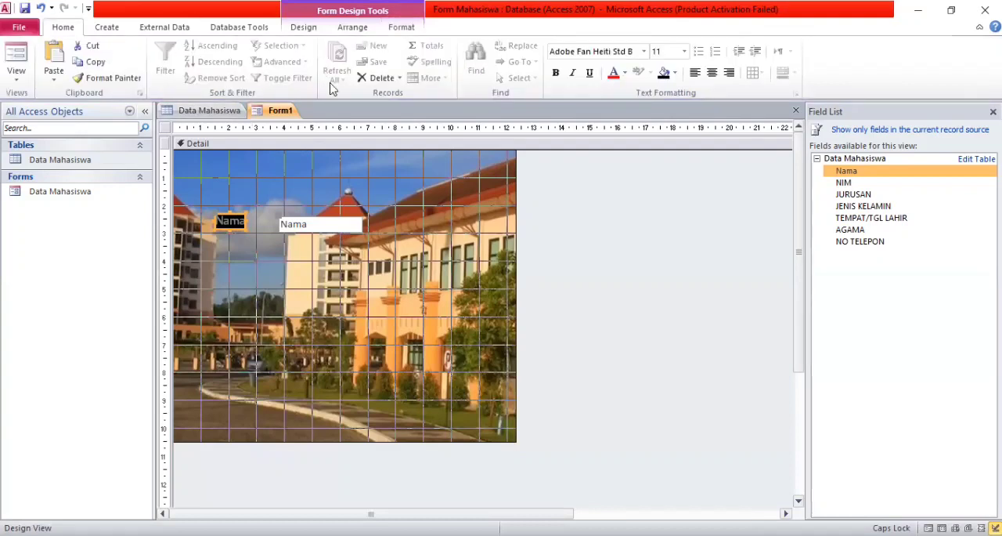
click(15, 61)
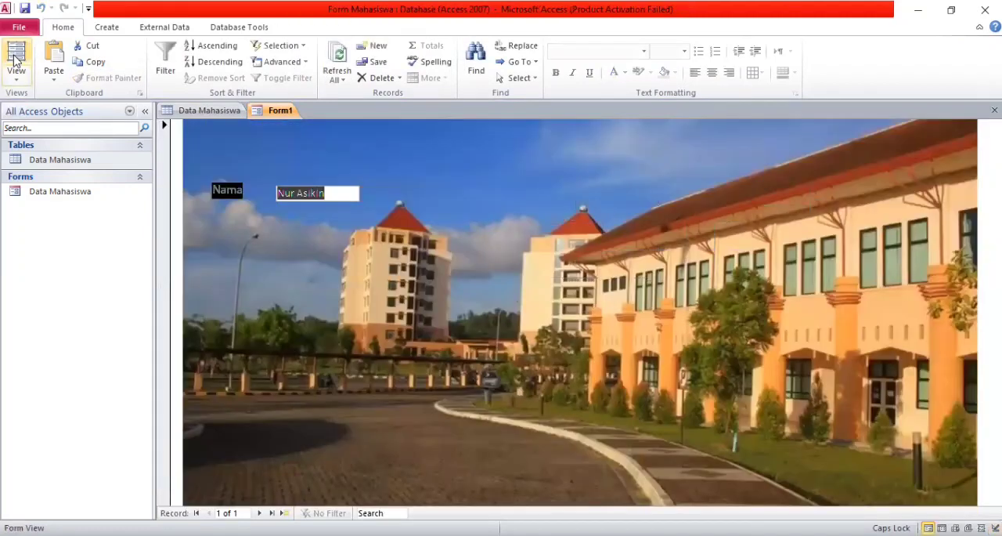
click(17, 75)
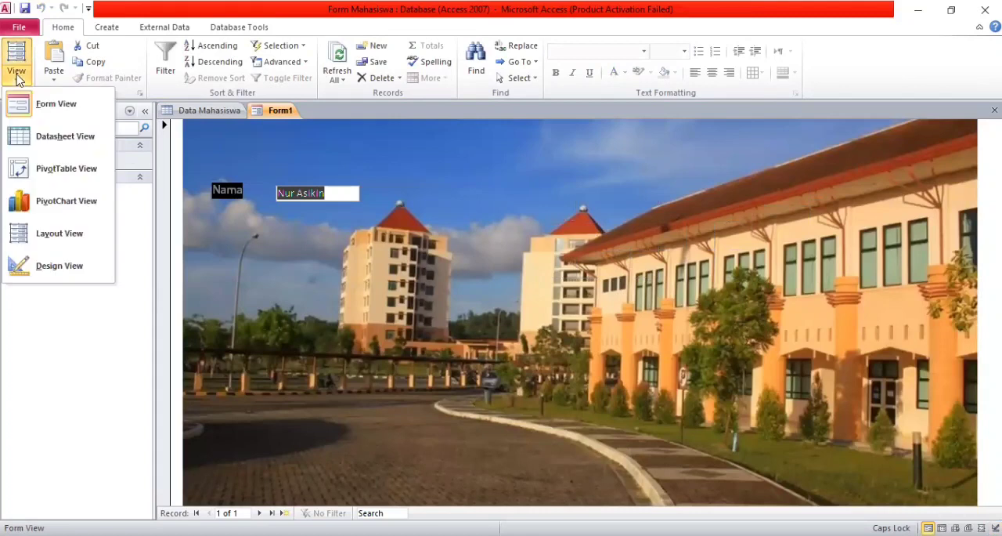
click(284, 230)
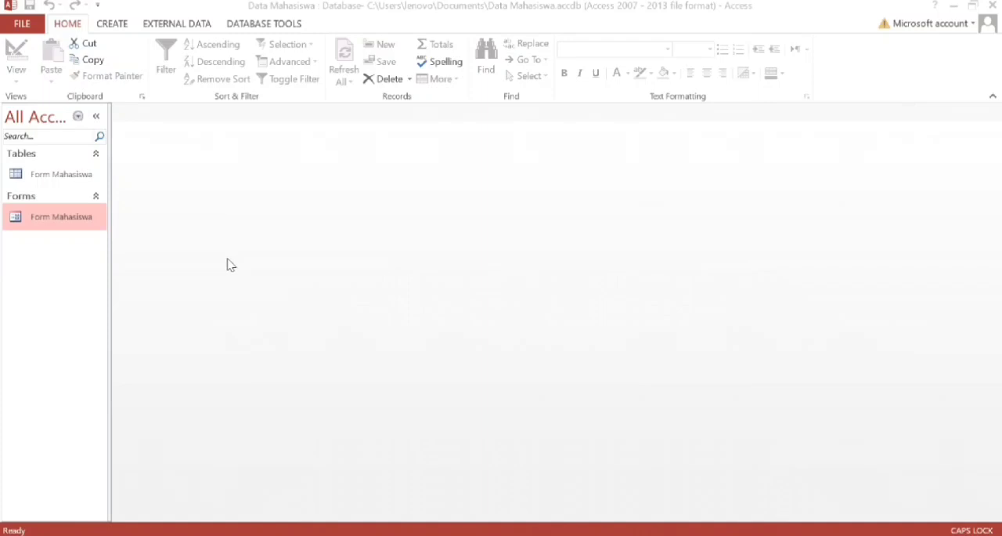
Open Form Mahasiswa of the Data Mahasiswa database in Design View and extend its Detail section to about 12 cm high.
right_click(95, 229)
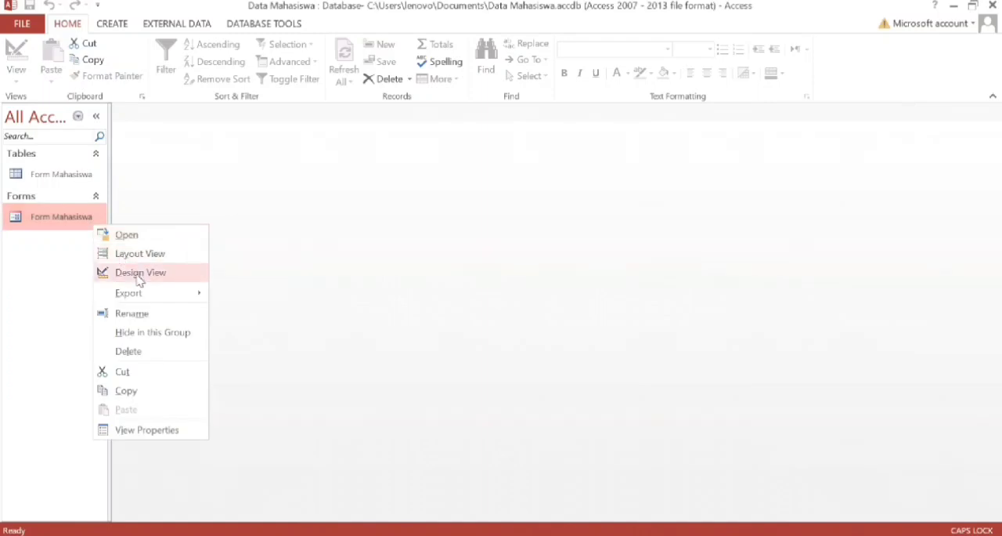
click(139, 274)
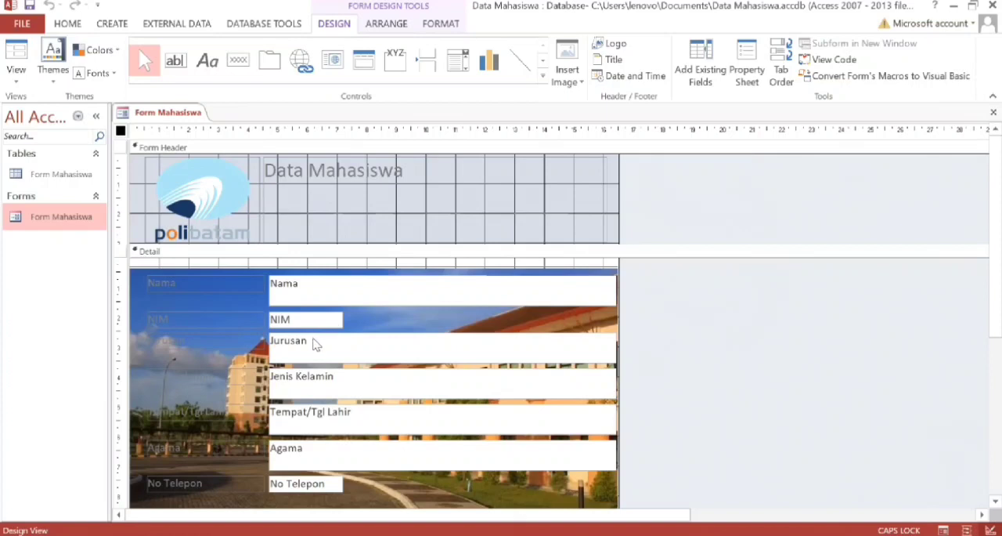
scroll(302, 368, down, 2)
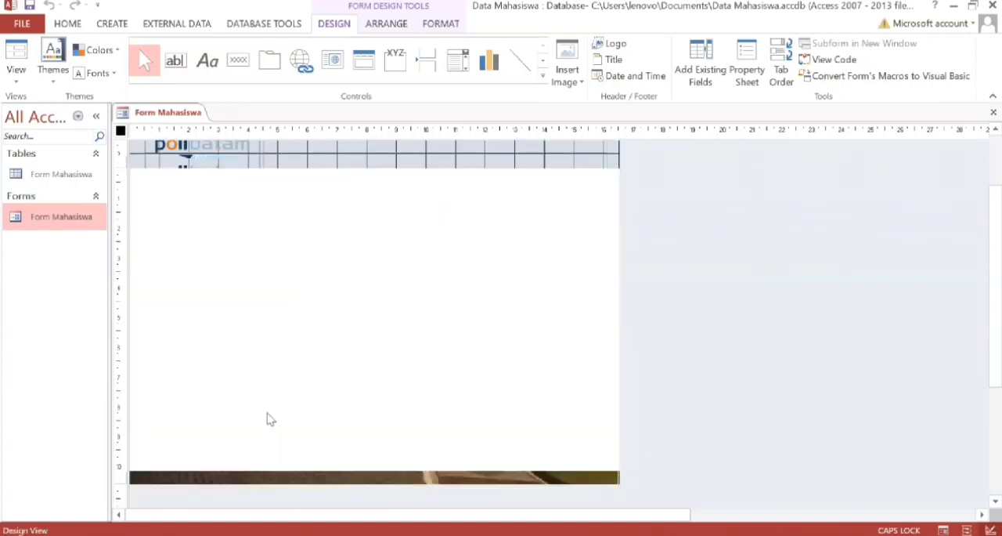
scroll(258, 423, down, 1)
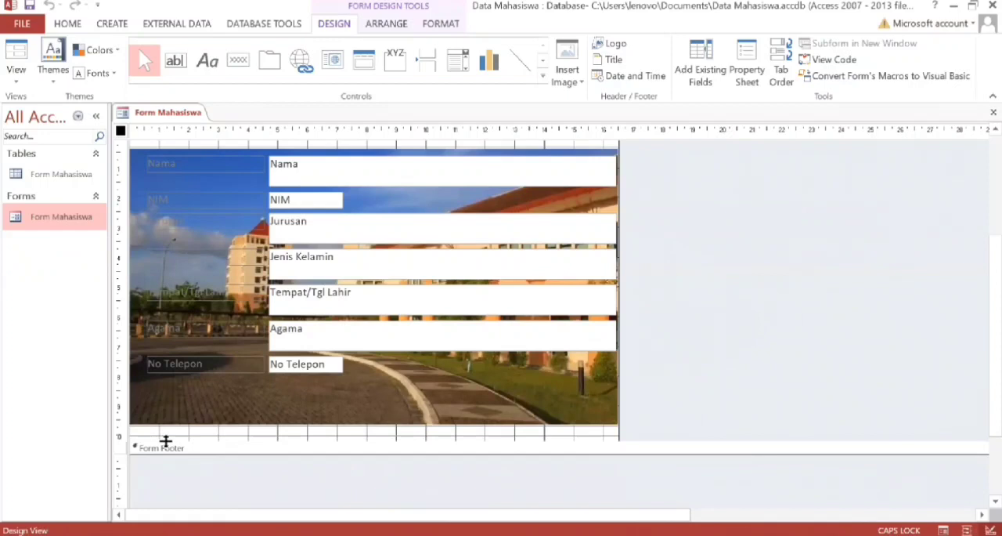
drag(165, 441, 159, 505)
scroll(259, 476, up, 3)
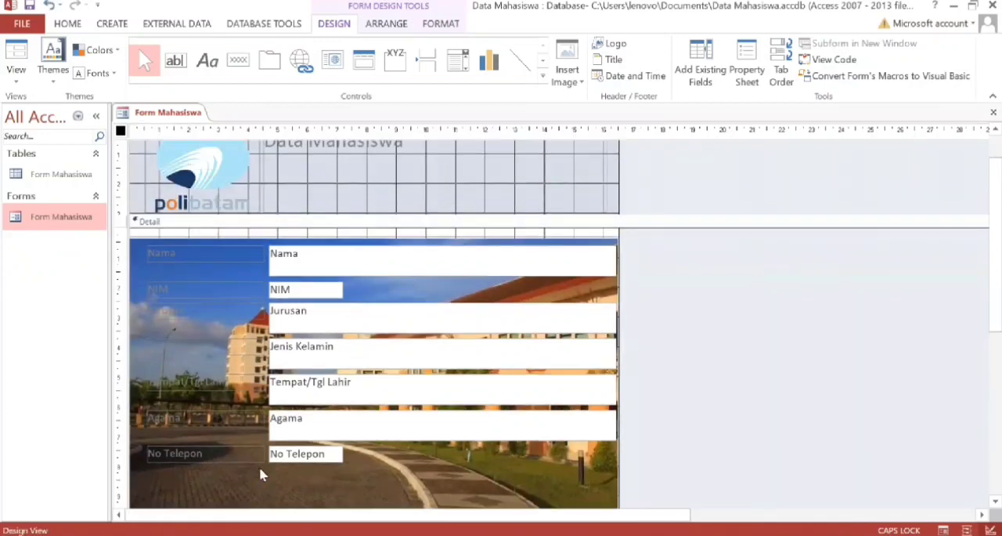
scroll(261, 474, up, 1)
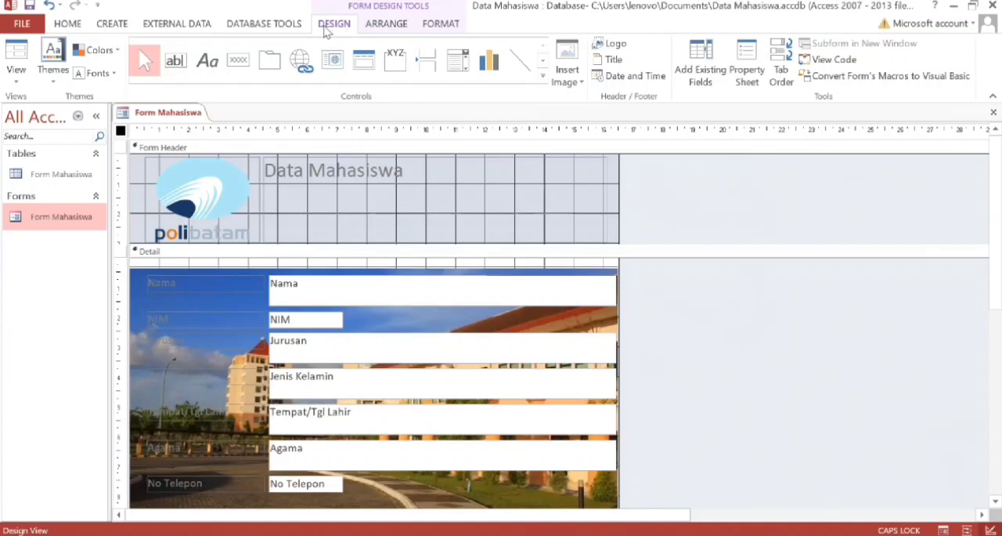
Place a command button below the campus photo and assign it the Add New Record action from Record Operations.
click(240, 62)
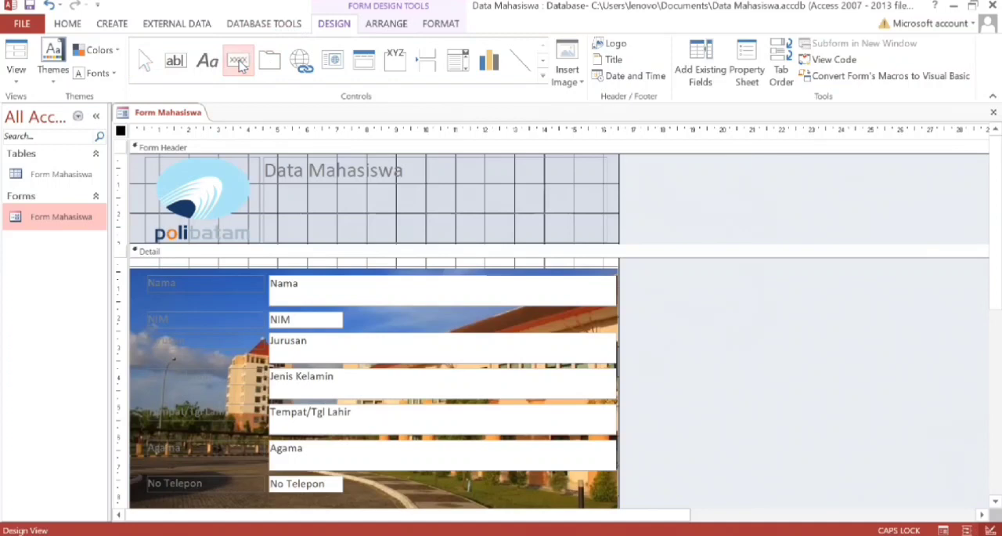
scroll(240, 63, down, 1)
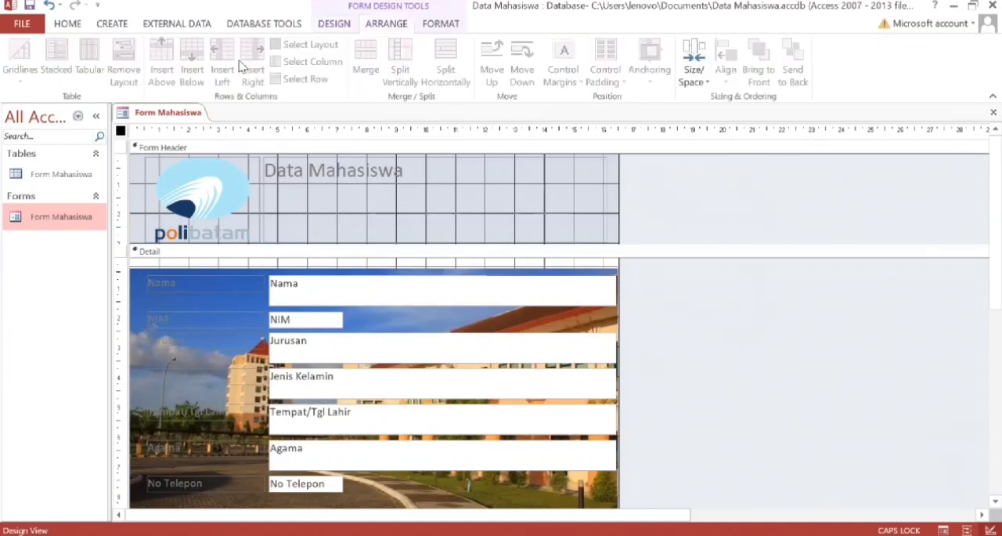
scroll(239, 63, up, 1)
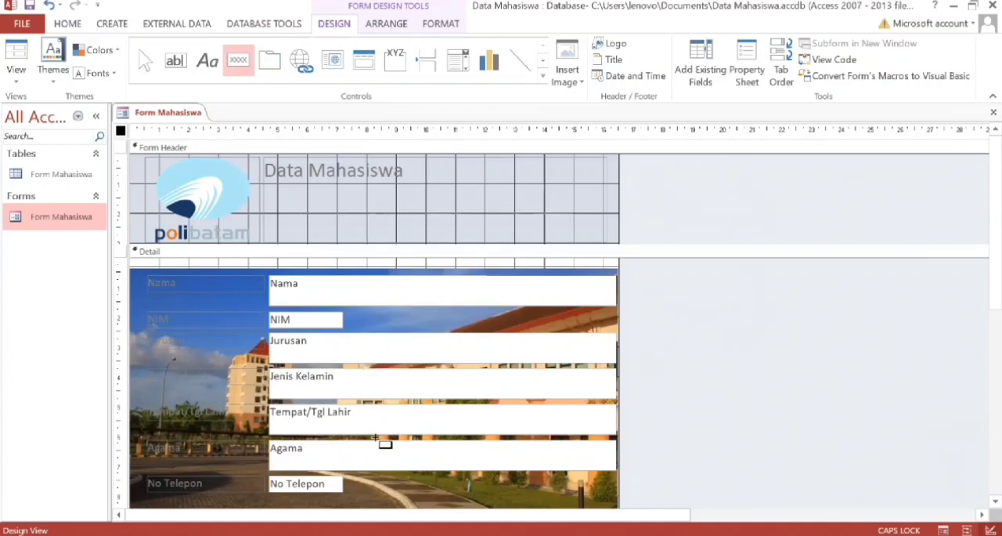
scroll(360, 486, down, 3)
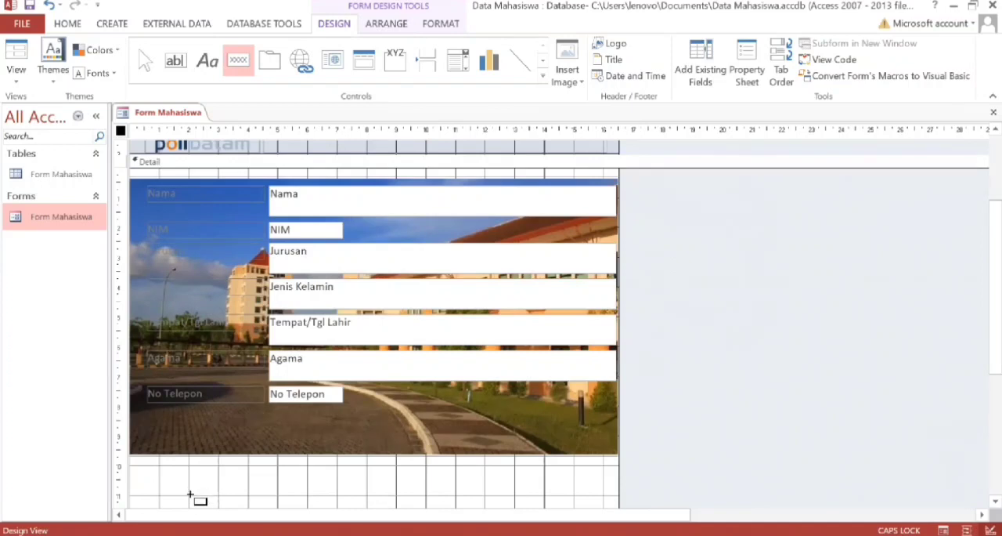
mouse_move(190, 494)
mouse_down()
mouse_move(232, 479)
mouse_move(260, 505)
mouse_move(271, 486)
mouse_move(264, 506)
mouse_up()
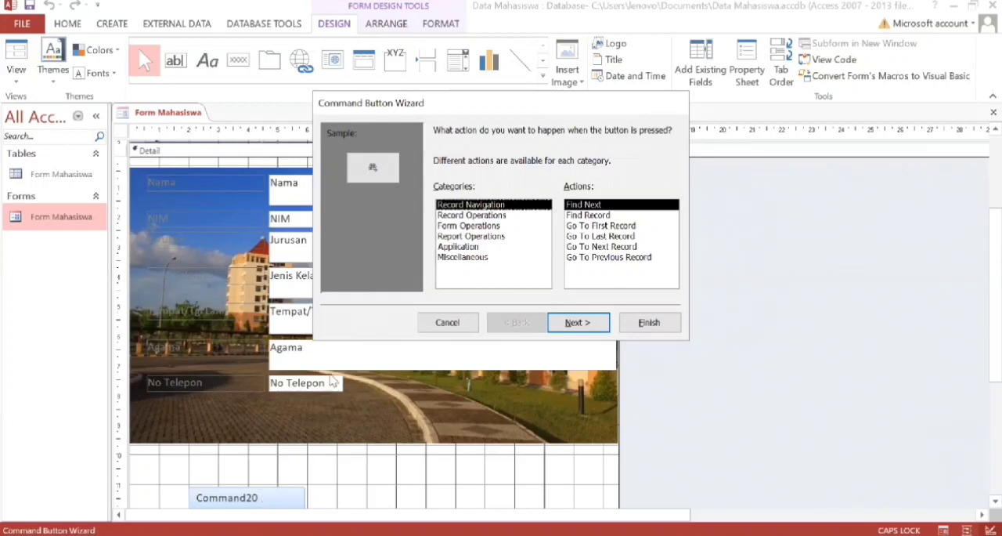
click(488, 216)
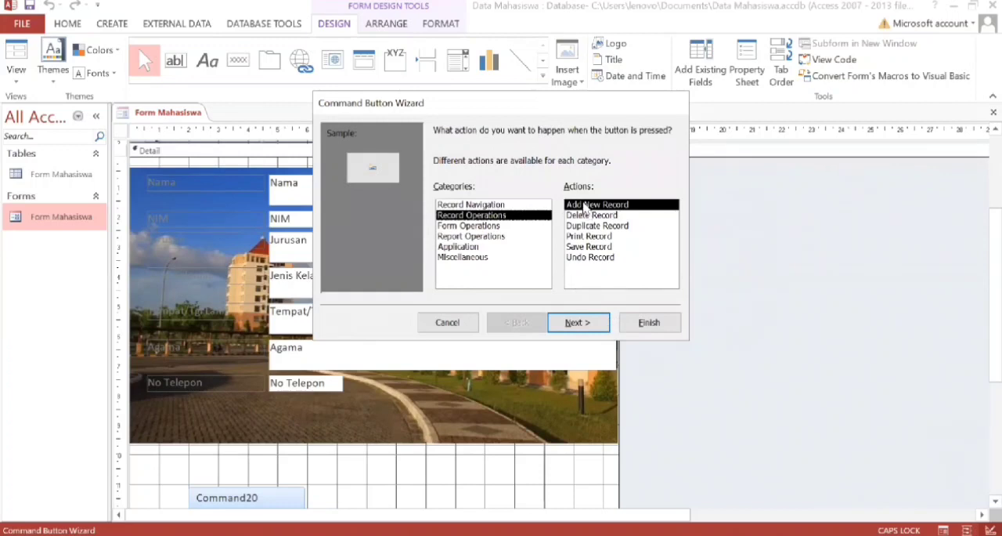
click(579, 323)
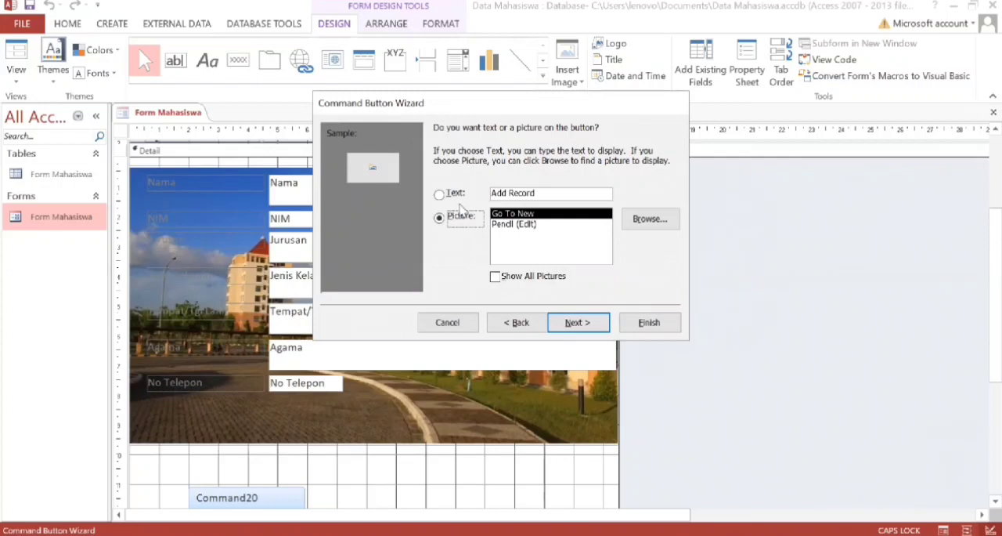
Make the new button show text instead of a picture, with the caption TAMBAH.
click(456, 195)
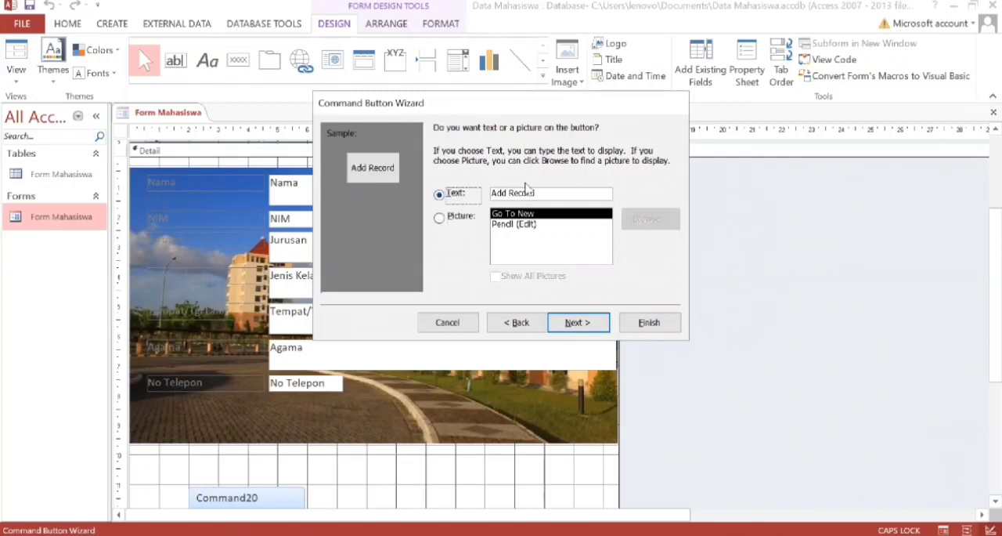
click(536, 192)
key(BackSpace)
key(BackSpace)
key(BackSpace)
key(BackSpace)
key(BackSpace)
key(BackSpace)
key(BackSpace)
key(BackSpace)
key(BackSpace)
key(BackSpace)
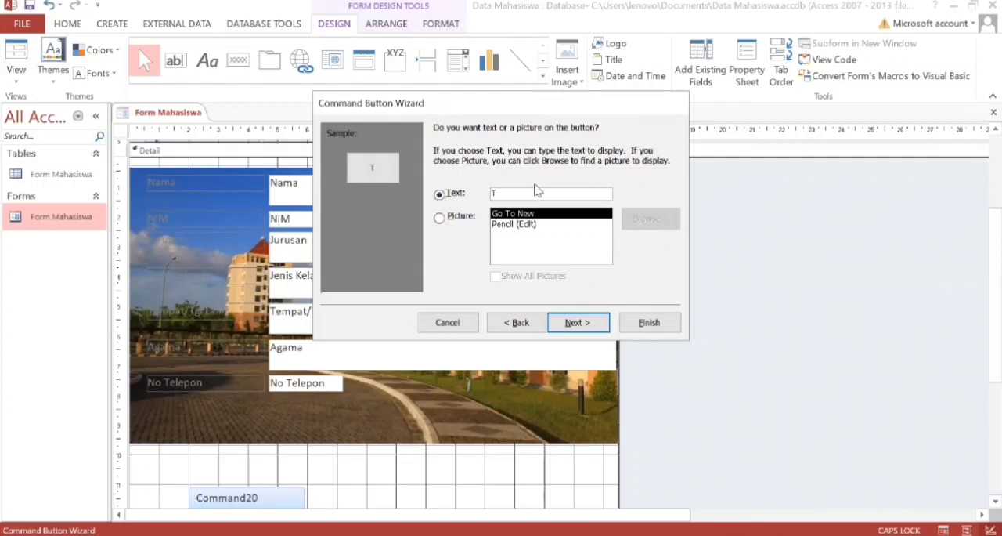
text(AMBAH)
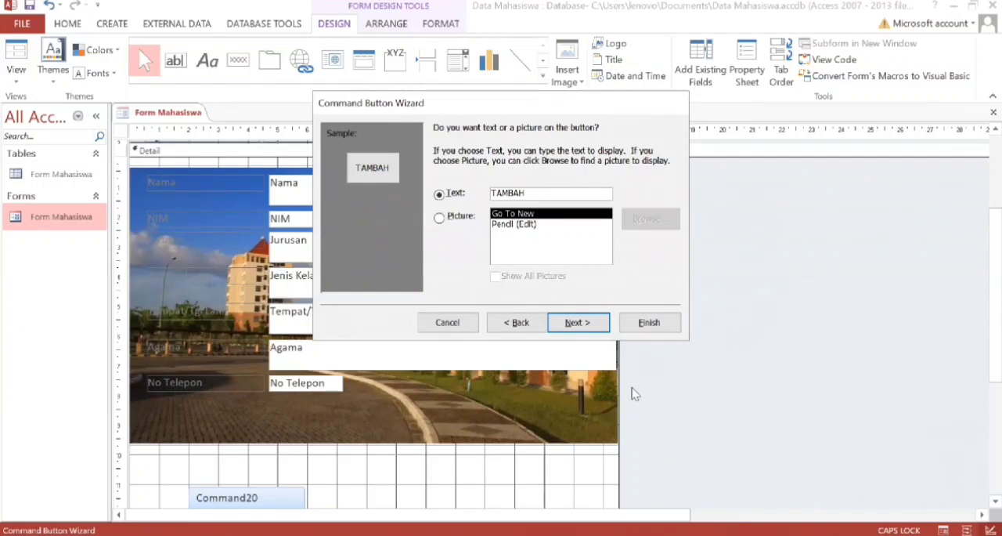
click(581, 324)
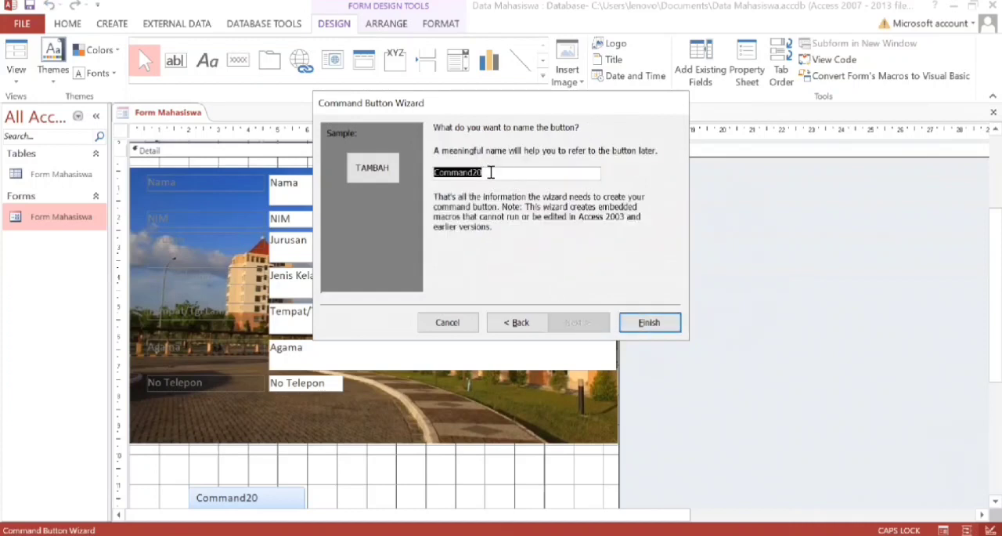
Name the command button TAMBAH and finish the Command Button Wizard.
key(BackSpace)
text(TAMBAH)
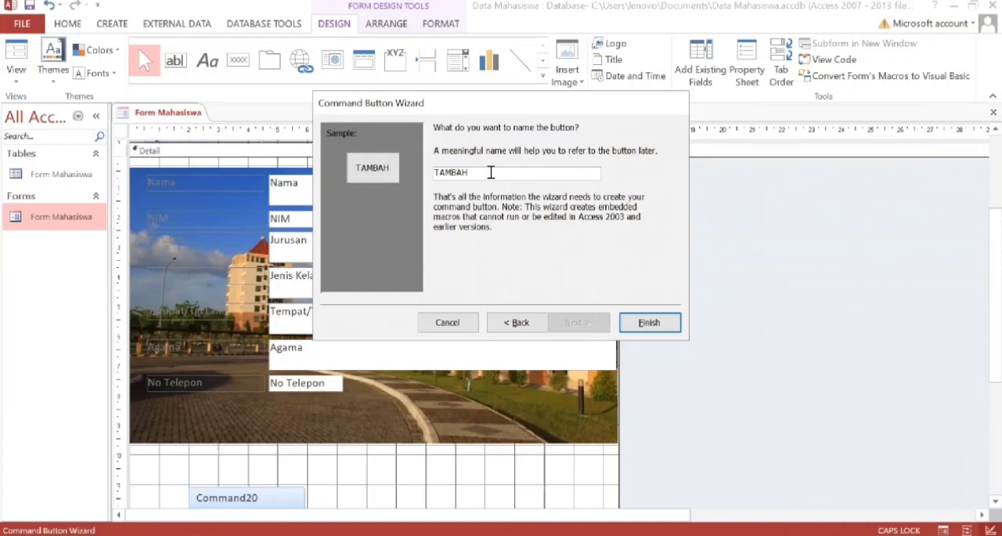
click(646, 323)
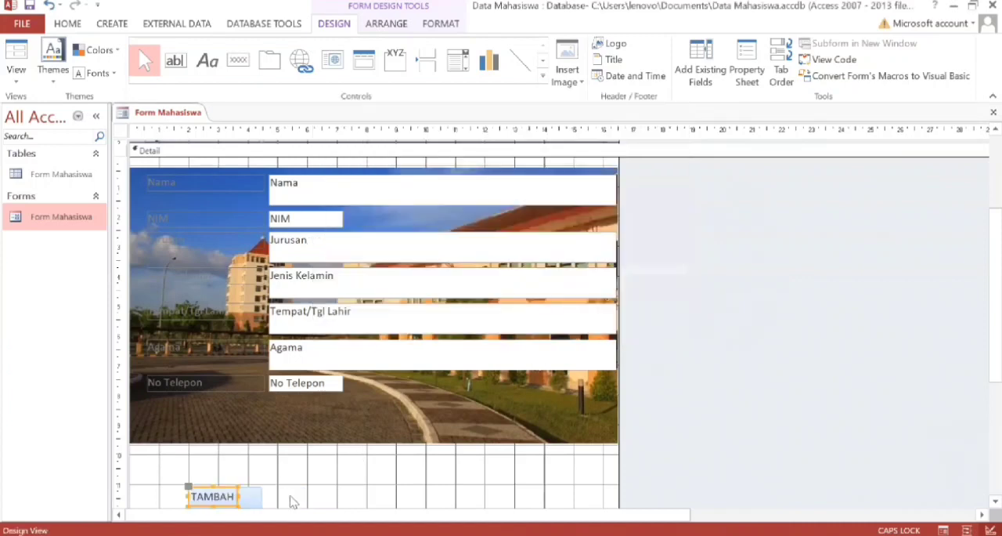
Enlarge the TAMBAH button to about 2.6 cm wide and 1 cm high.
scroll(291, 493, down, 2)
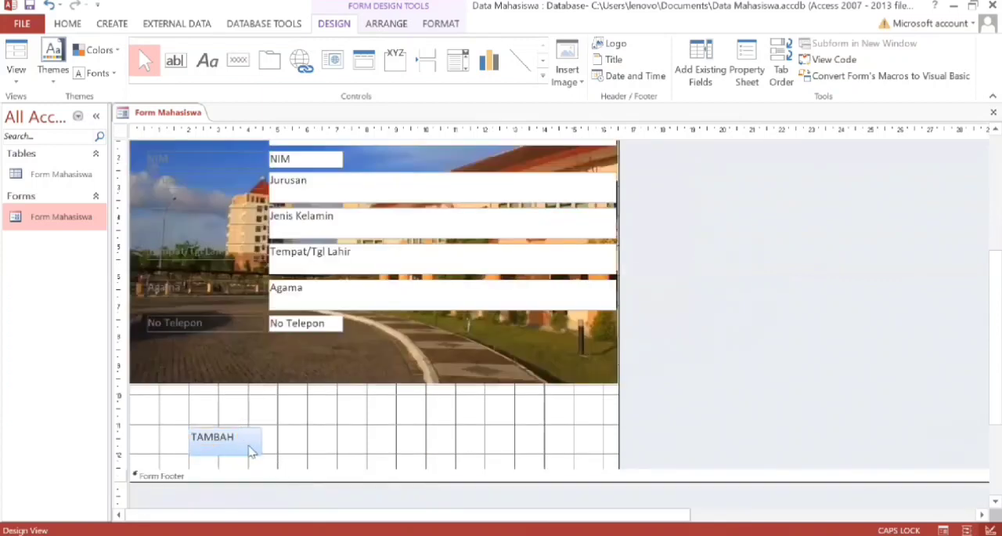
click(226, 446)
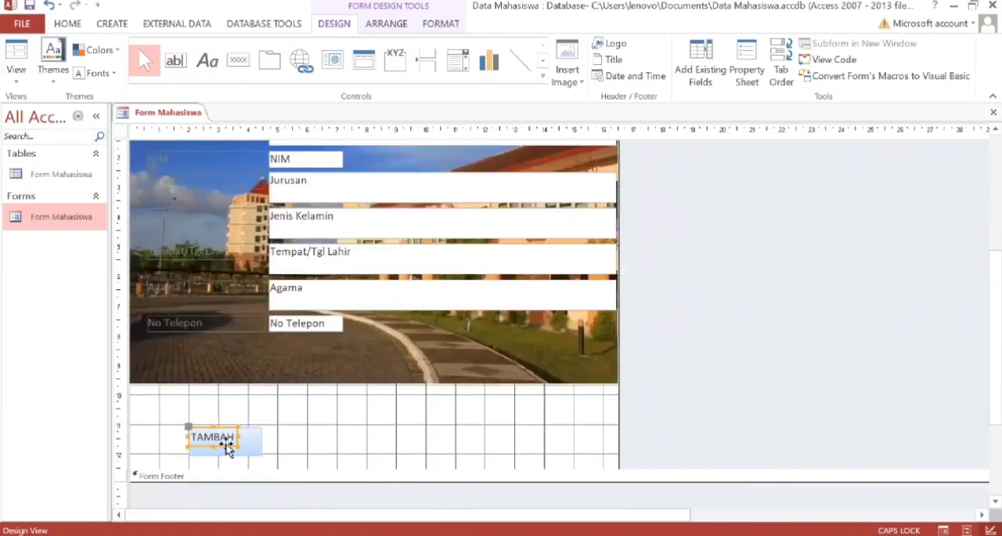
click(255, 441)
click(218, 439)
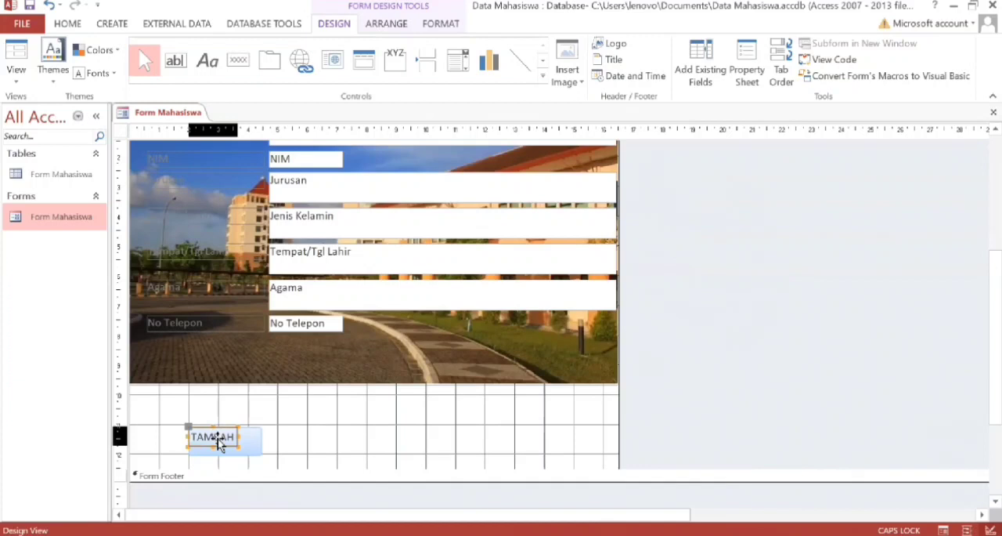
drag(238, 450, 264, 456)
click(325, 447)
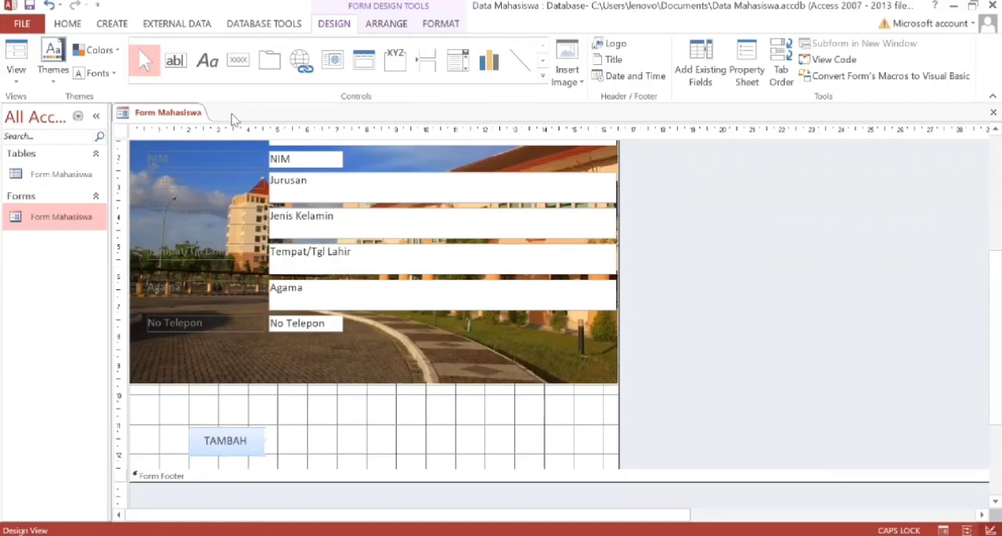
Place a command button beside the TAMBAH button and assign it the Save Record action from Record Operations.
click(240, 69)
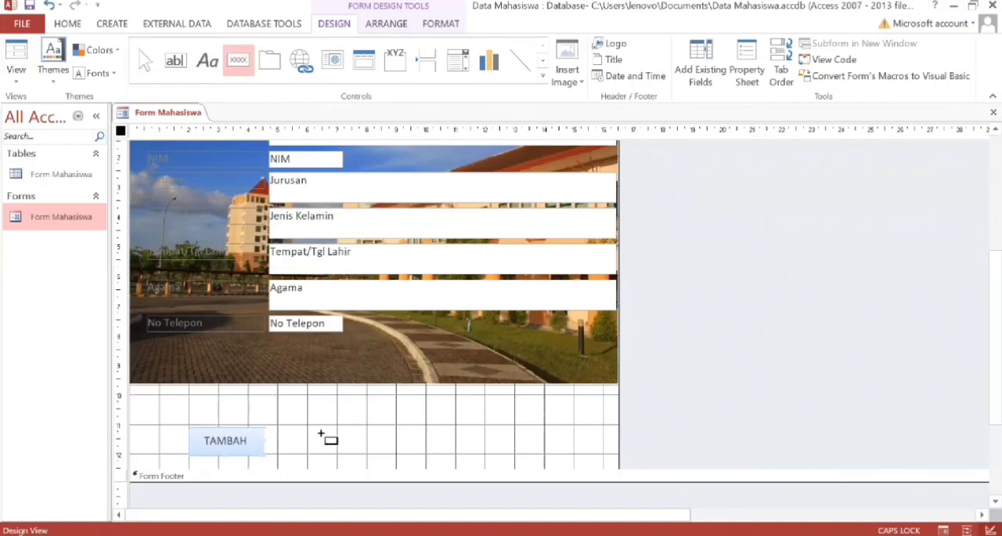
drag(308, 429, 392, 461)
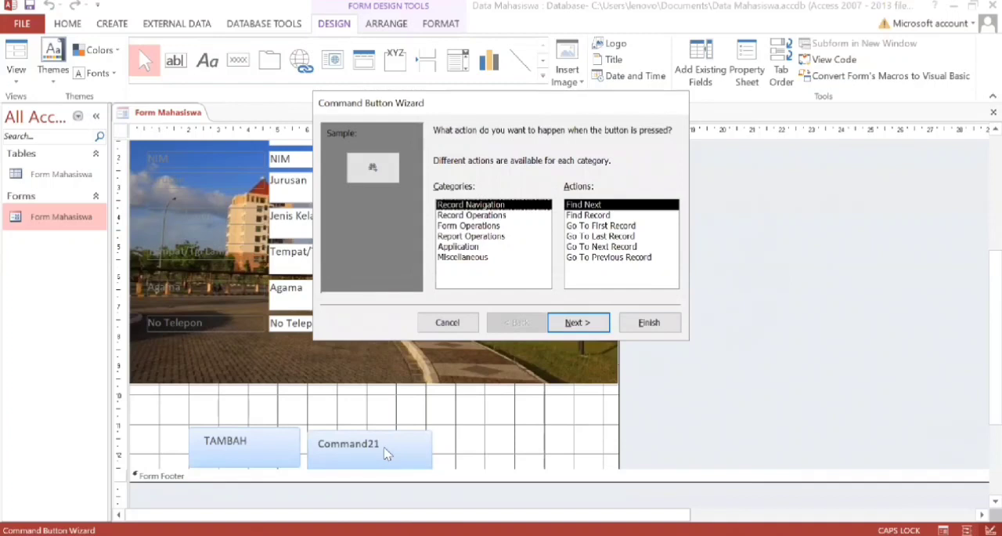
click(508, 216)
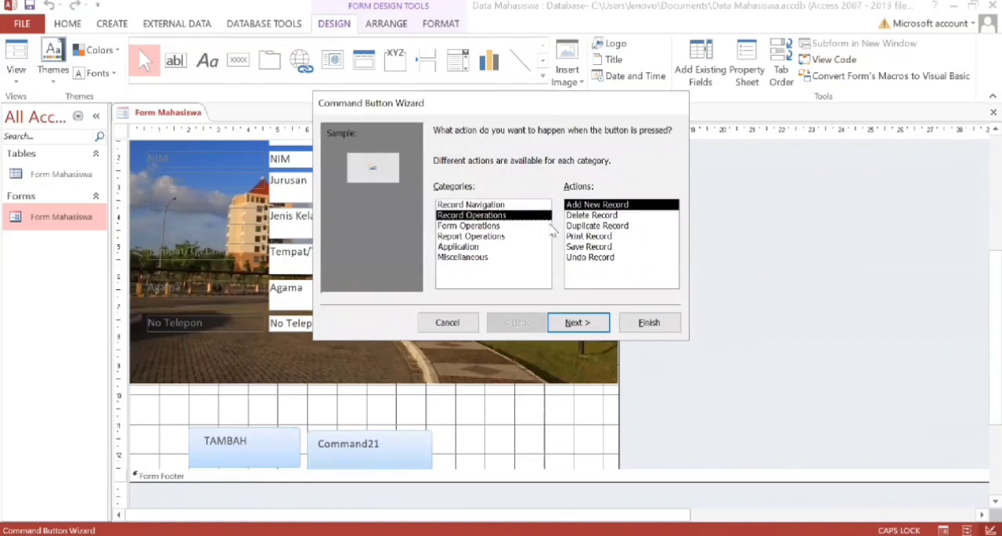
click(601, 247)
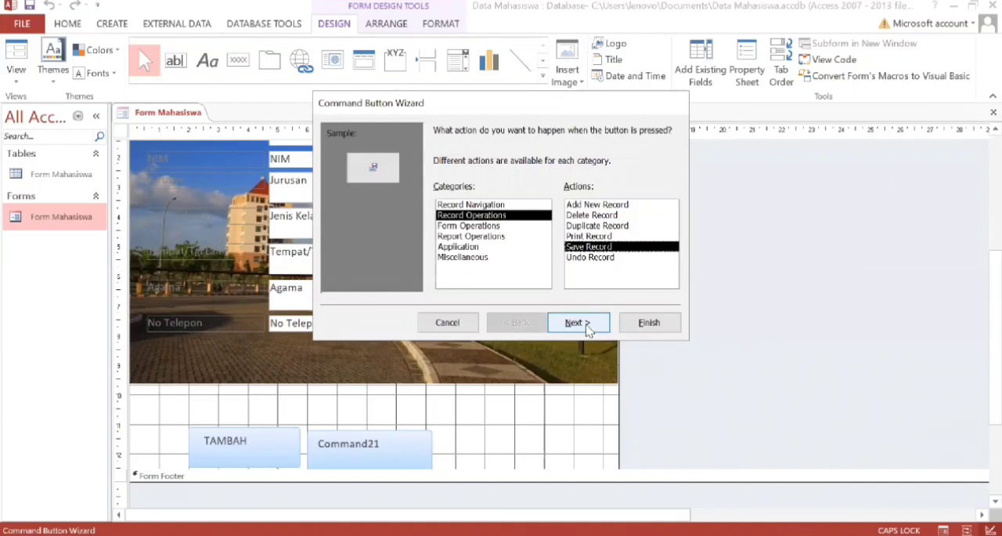
click(588, 328)
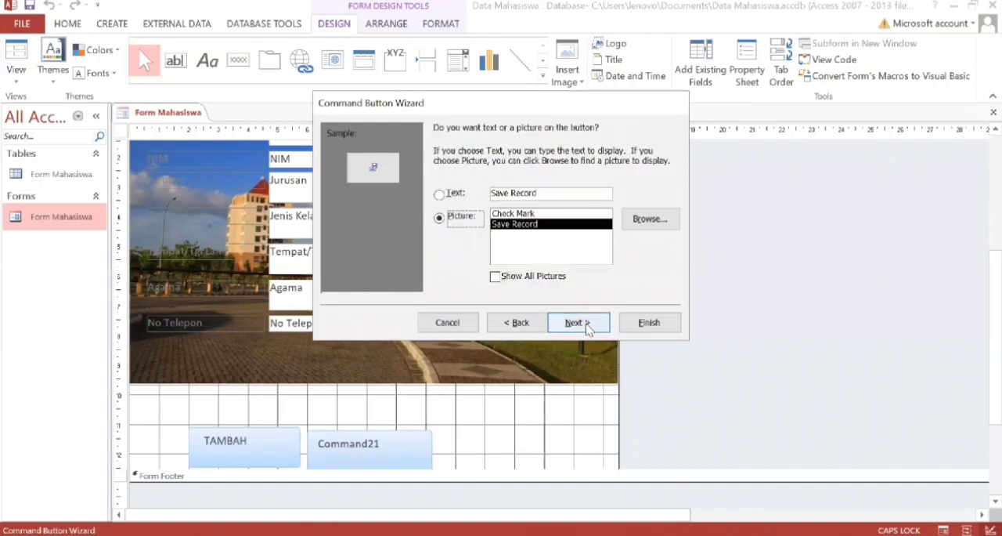
Make the new button show text instead of a picture, with the caption SIMPAN.
click(451, 195)
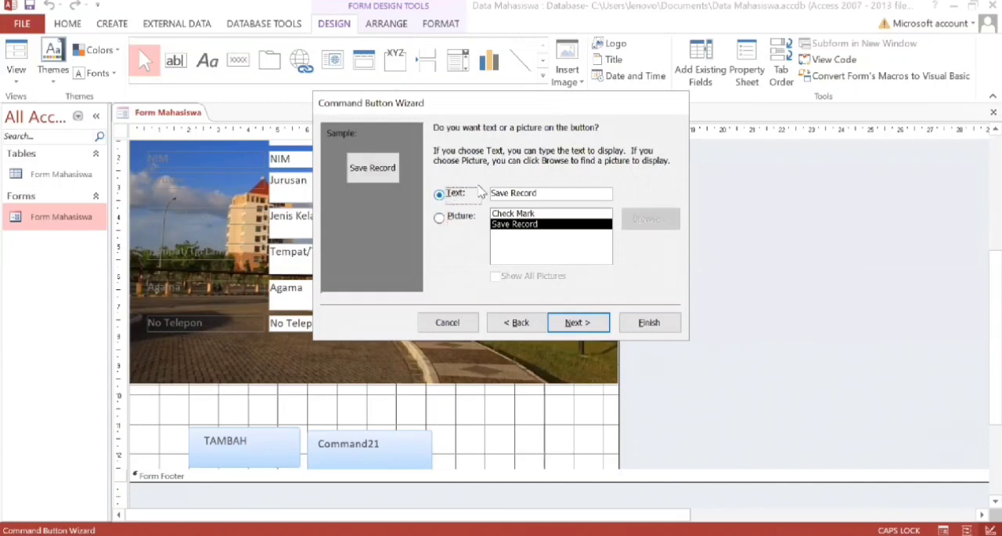
key(BackSpace)
key(BackSpace)
key(BackSpace)
key(BackSpace)
key(BackSpace)
key(BackSpace)
key(BackSpace)
key(BackSpace)
key(BackSpace)
key(BackSpace)
key(BackSpace)
text(SIM)
text(O)
key(BackSpace)
text(PAN)
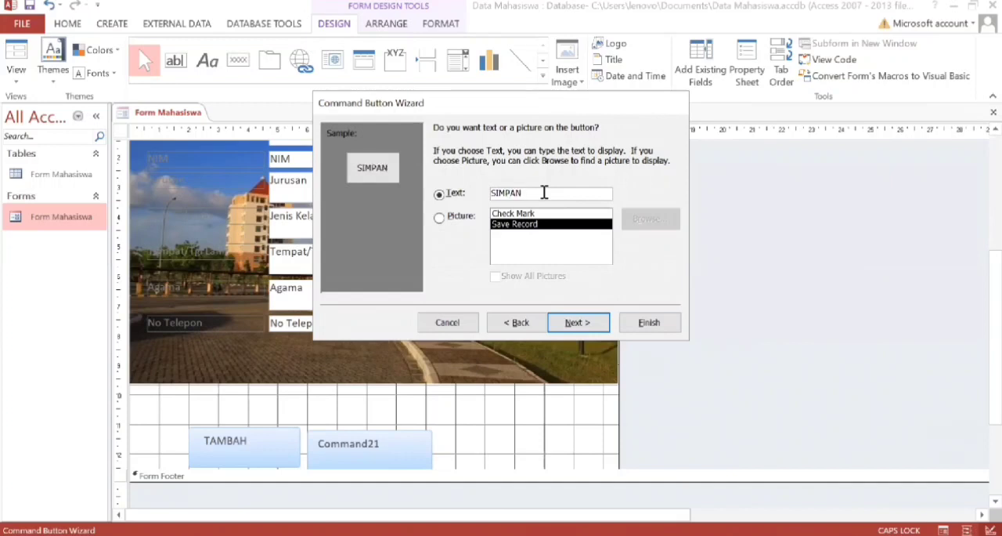
click(584, 328)
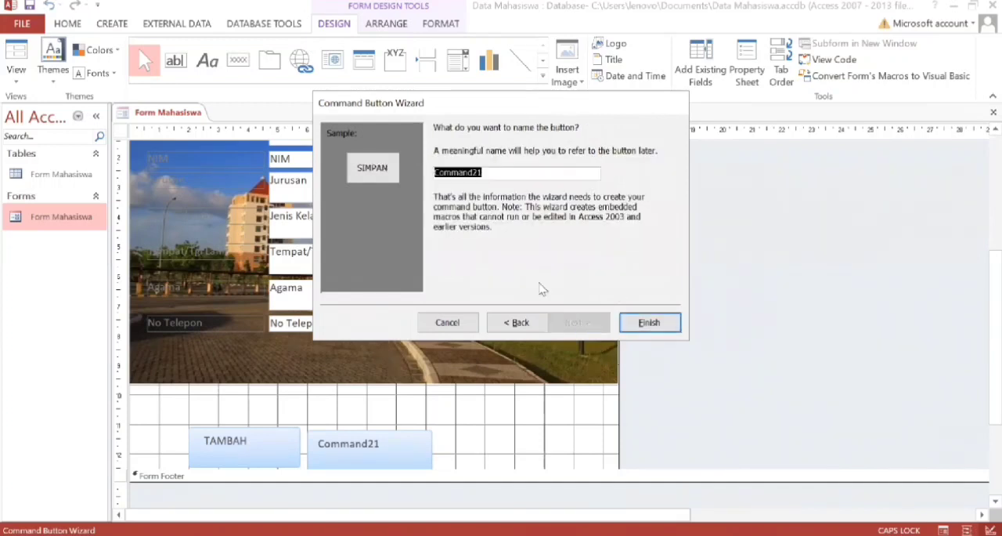
Name the command button SIMPAN and finish the Command Button Wizard.
key(BackSpace)
text(S)
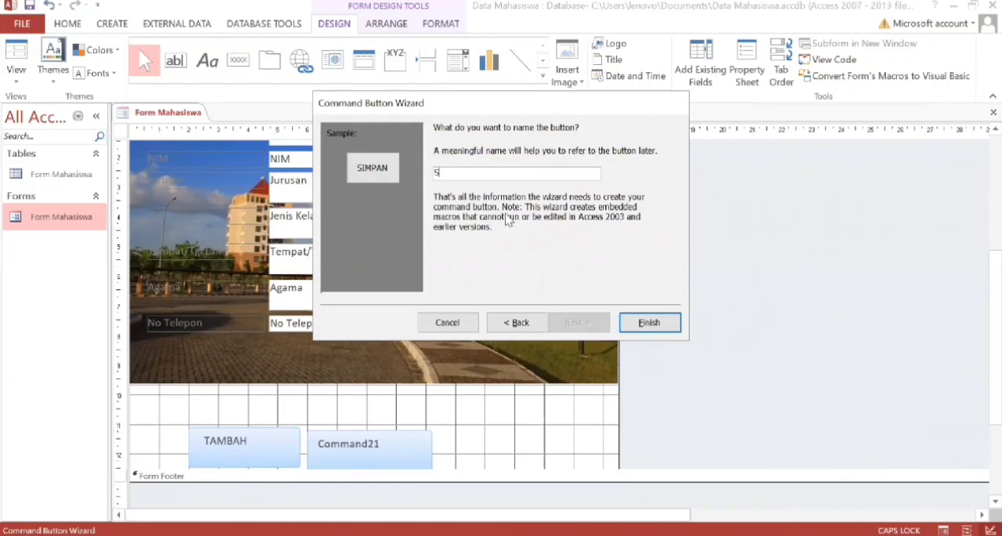
text(APA)
key(BackSpace)
key(BackSpace)
text(MPAN)
click(649, 323)
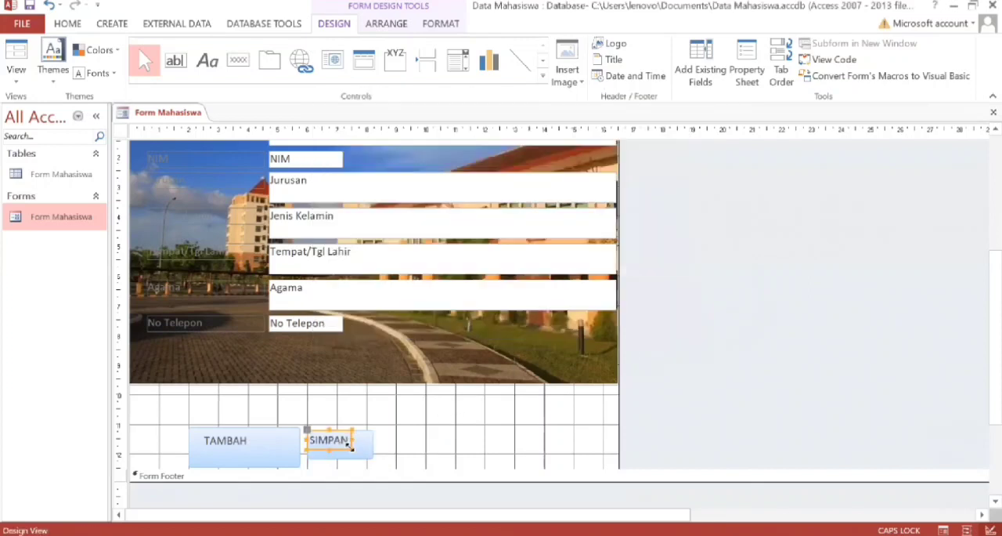
Enlarge the SIMPAN button to about 2.2 cm wide and 1 cm high, then deselect it.
drag(355, 449, 375, 460)
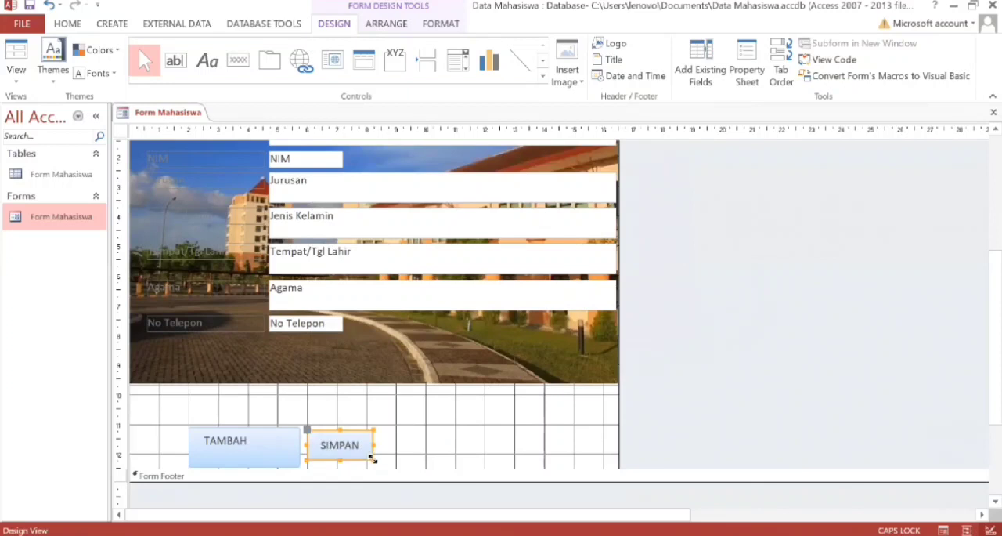
click(275, 460)
click(266, 449)
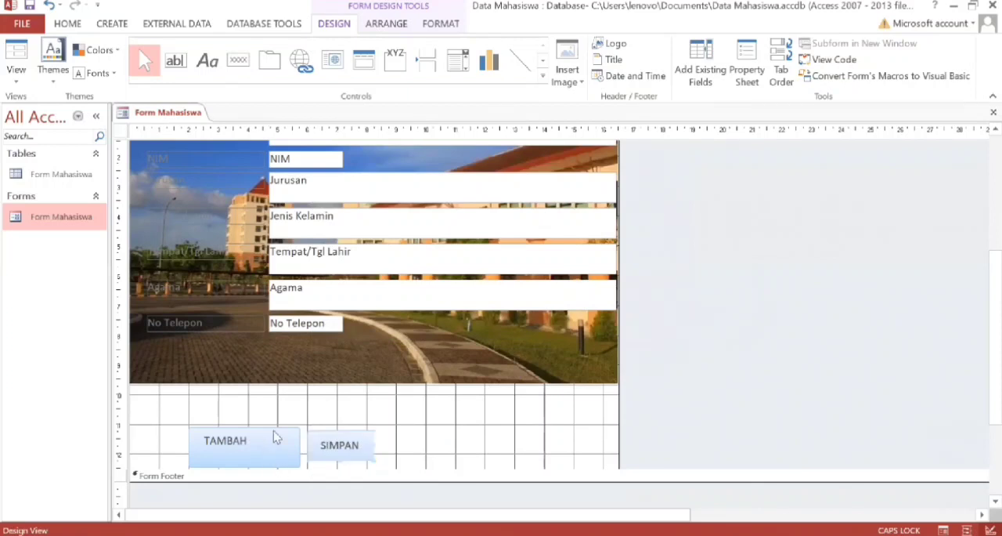
scroll(387, 440, down, 1)
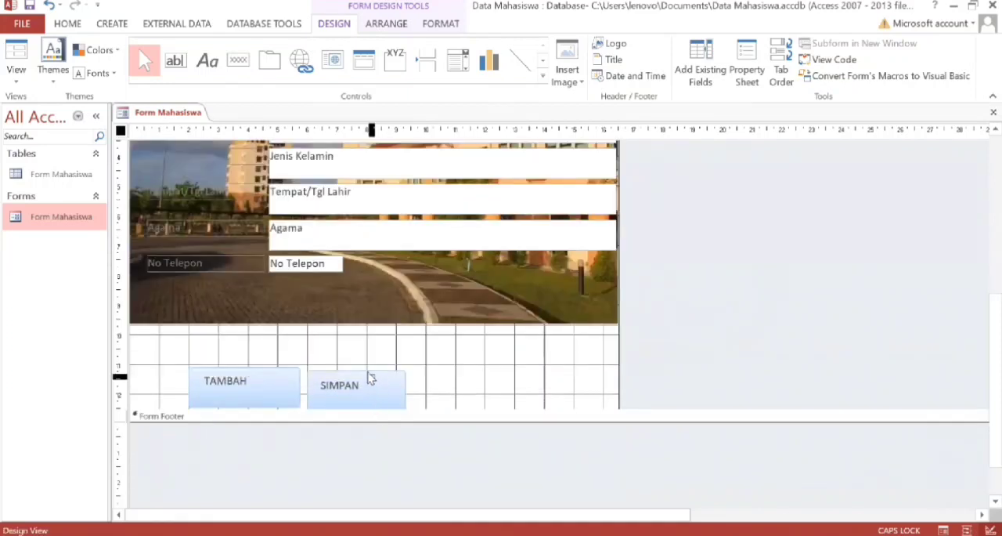
click(370, 375)
click(450, 381)
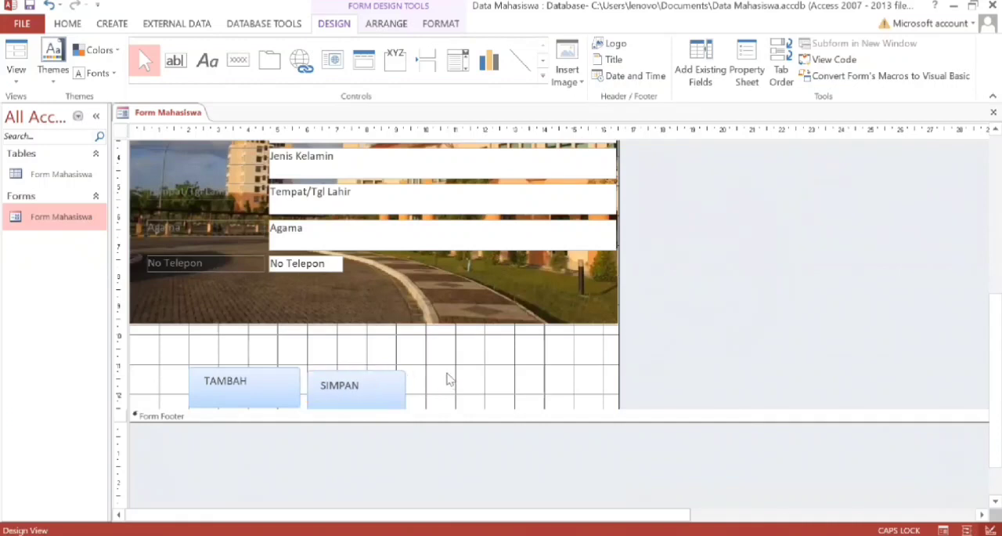
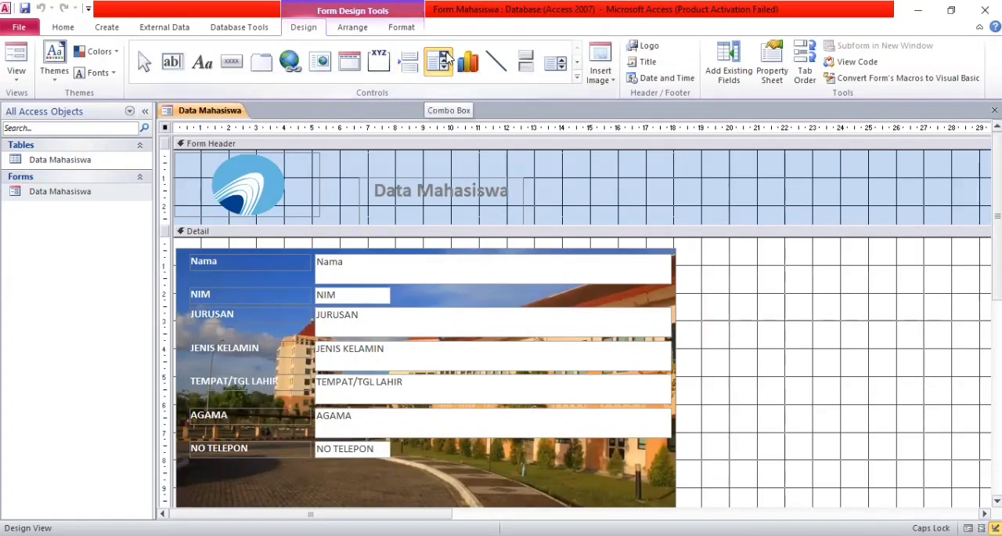
Draw a combo box about 5.7 cm wide below the NO TELEPON field and have it find a form record based on the selected value.
click(449, 67)
click(441, 69)
click(440, 69)
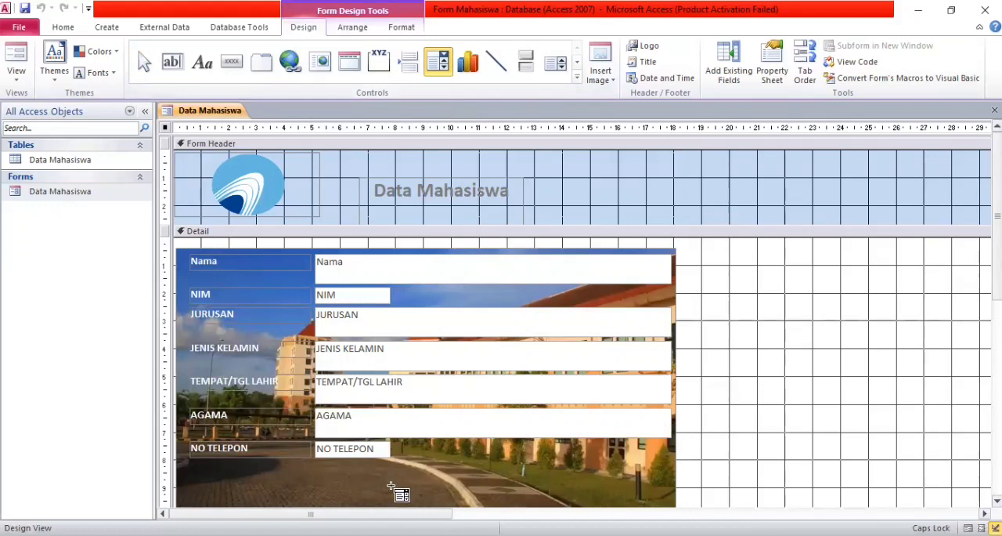
mouse_move(409, 480)
mouse_down()
mouse_move(537, 491)
mouse_move(569, 517)
mouse_move(556, 454)
mouse_move(568, 505)
mouse_up()
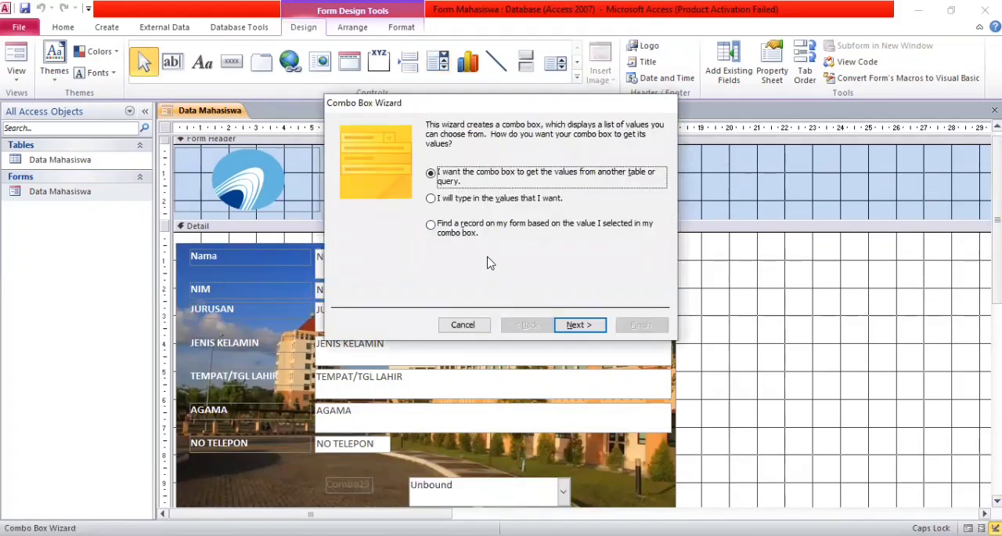
click(450, 237)
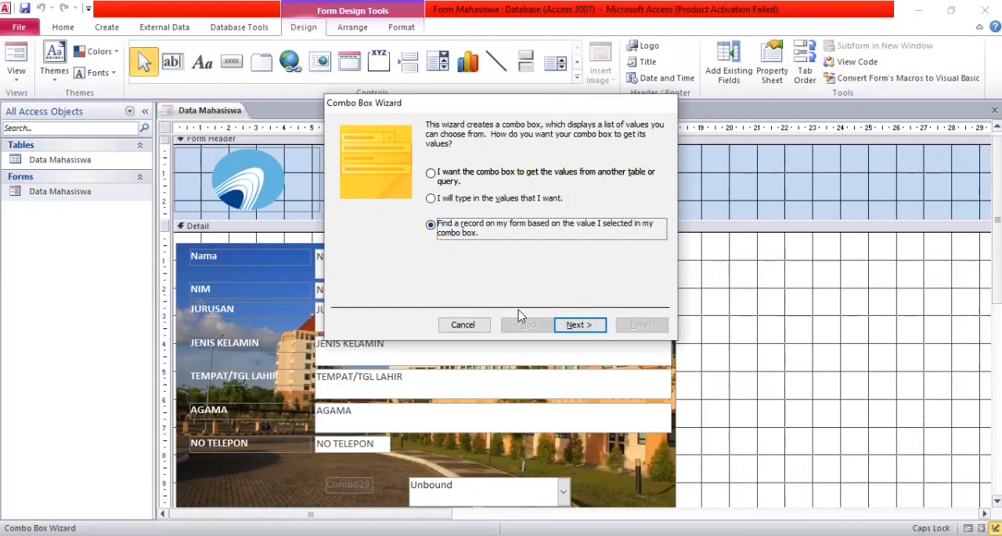
click(579, 325)
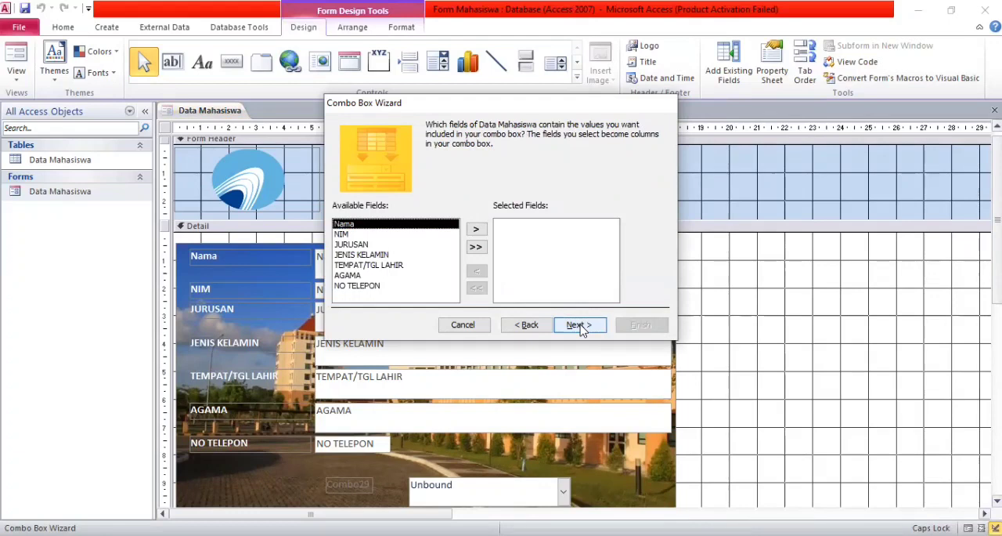
Include the Nama field as the combo box column and finish the Combo Box Wizard.
click(476, 230)
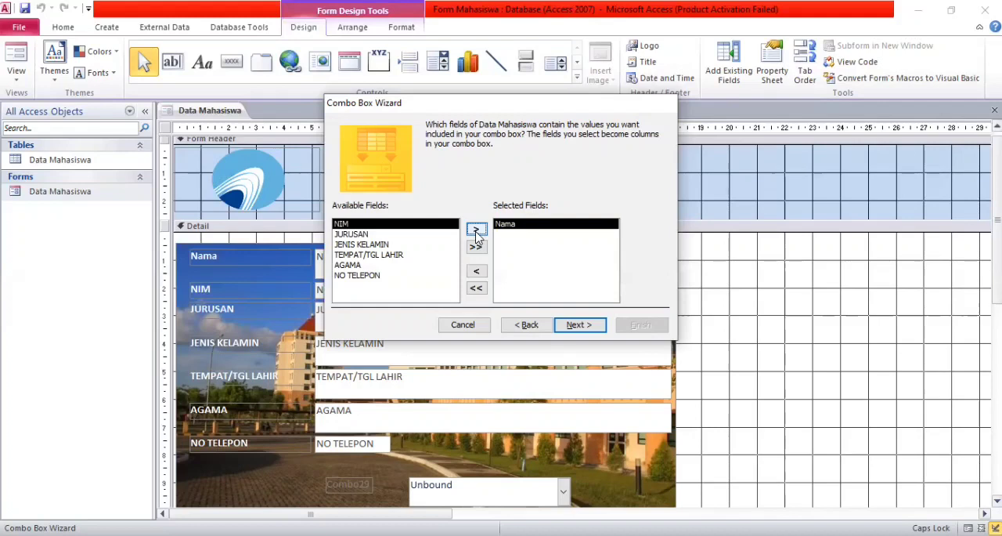
click(580, 324)
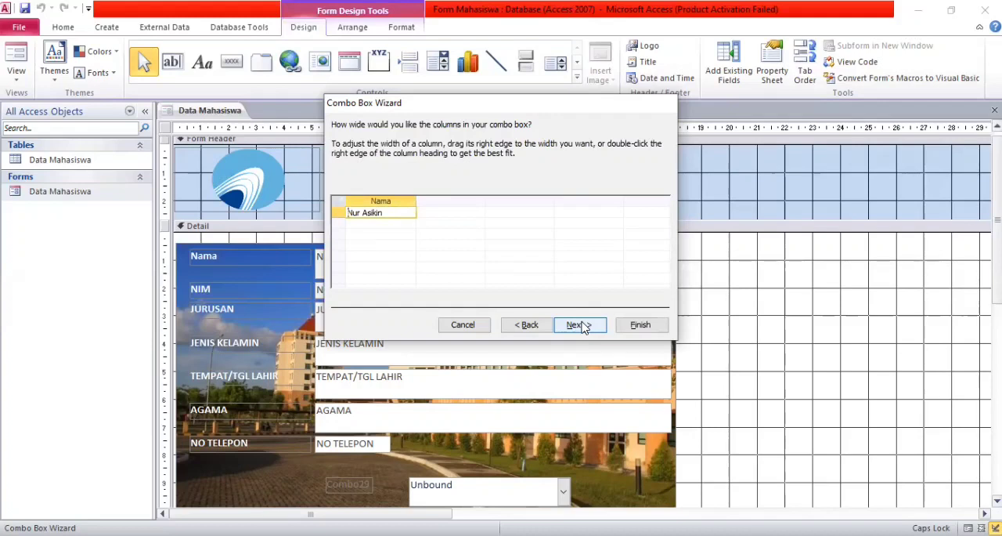
click(624, 329)
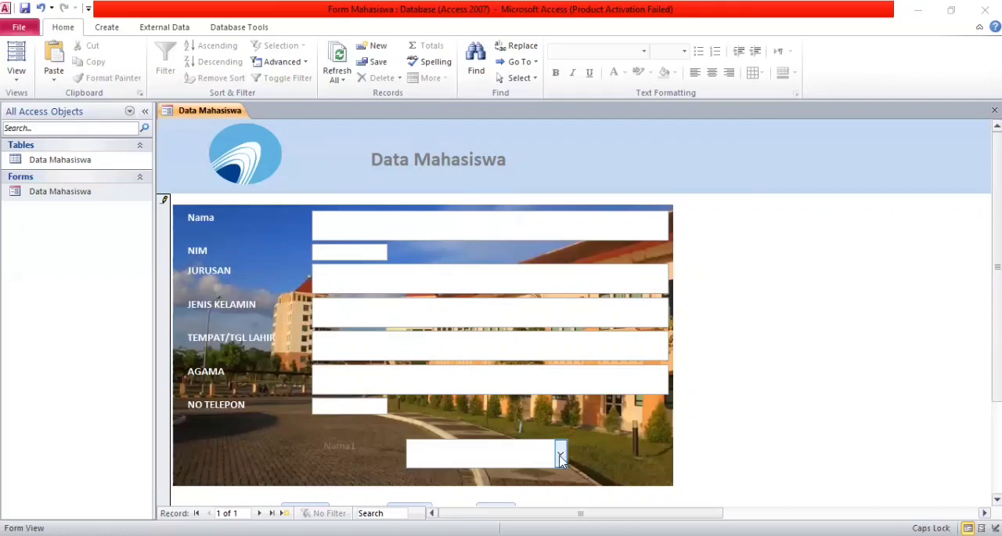
Test the new combo box by selecting the student's name from its list.
click(561, 454)
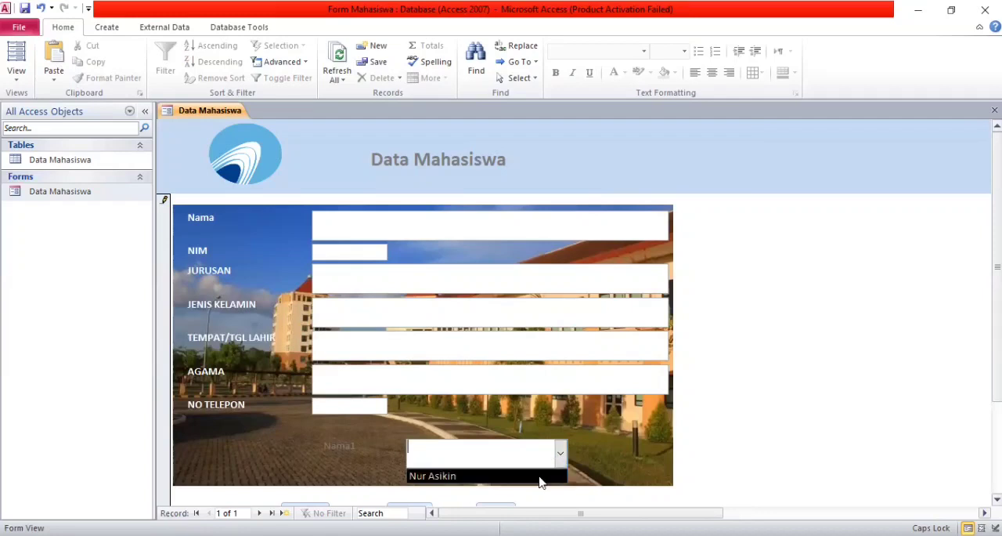
click(540, 476)
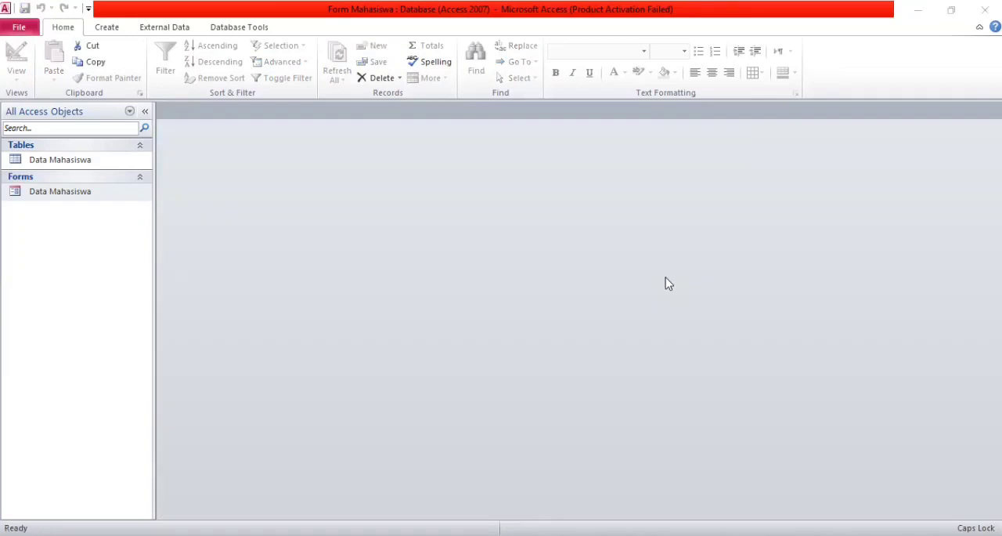
Reopen the Data Mahasiswa form in Design View and shift the background photo slightly to the right.
click(85, 194)
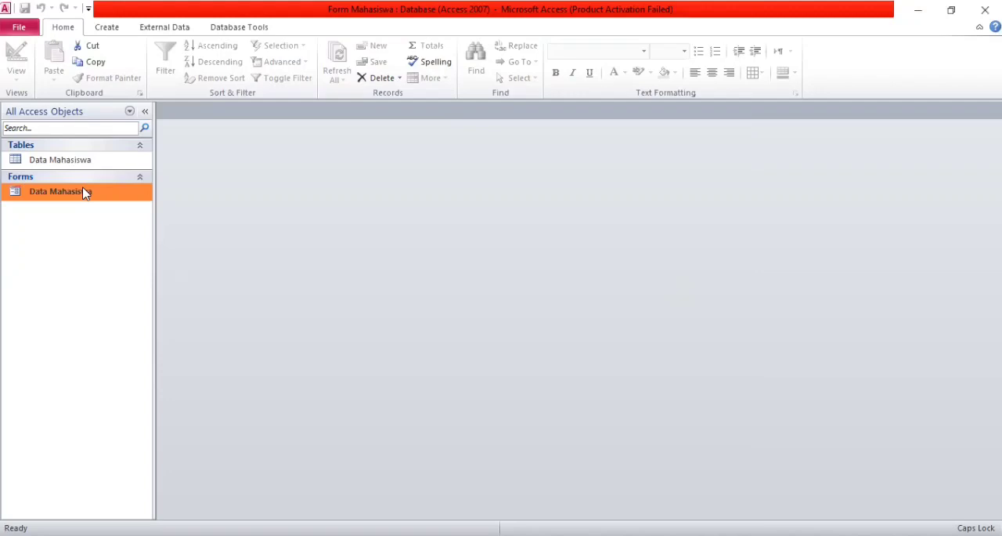
double_click(85, 193)
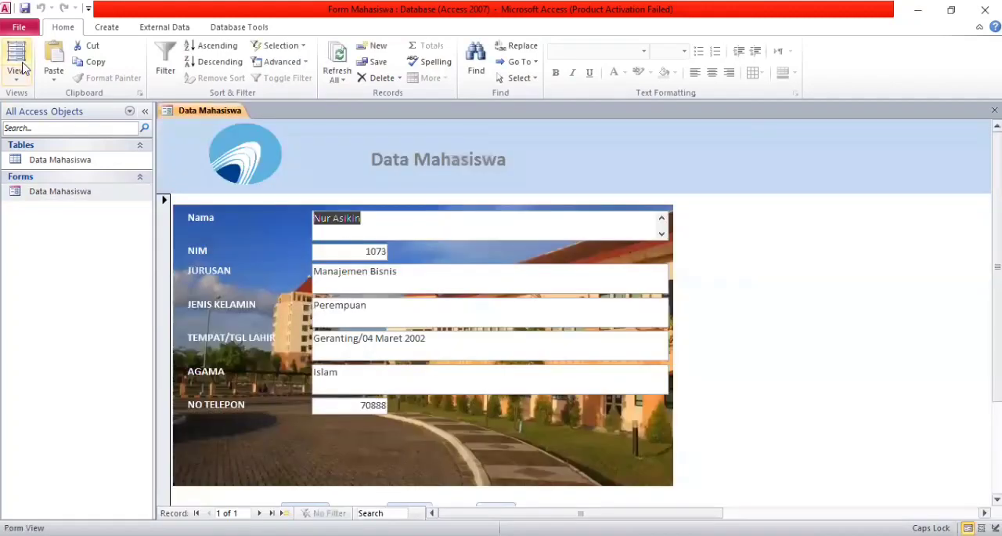
click(19, 59)
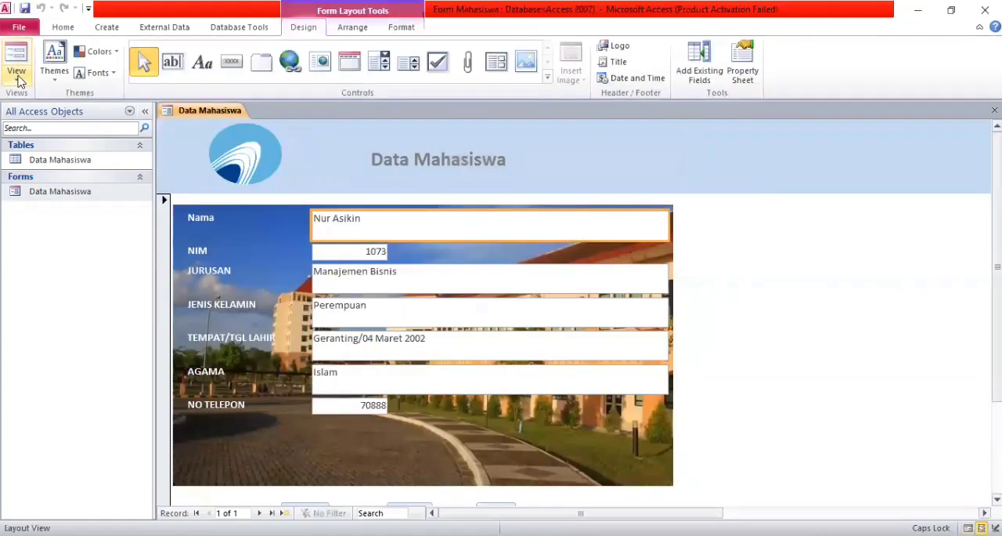
click(18, 85)
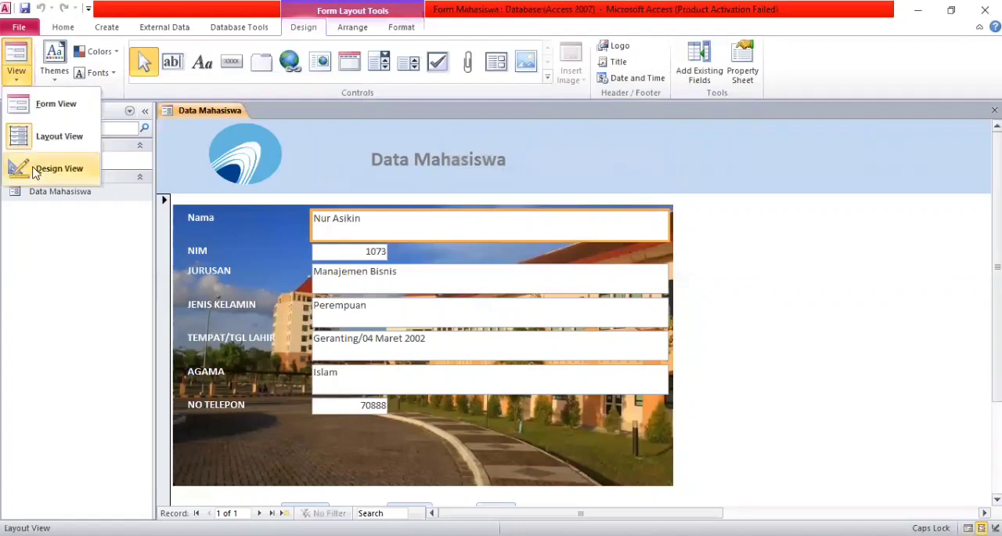
click(56, 168)
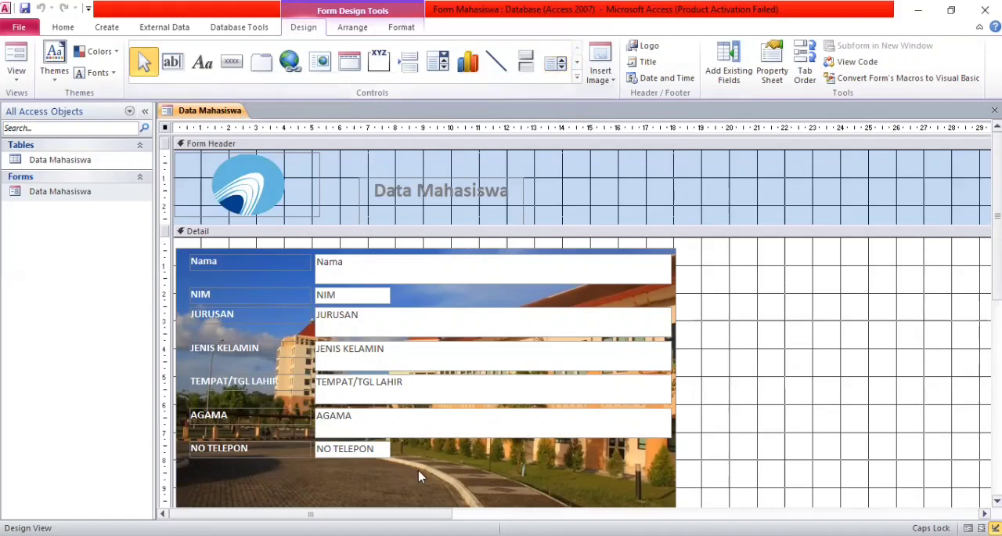
mouse_move(439, 468)
mouse_down()
mouse_move(484, 476)
mouse_move(440, 470)
mouse_up()
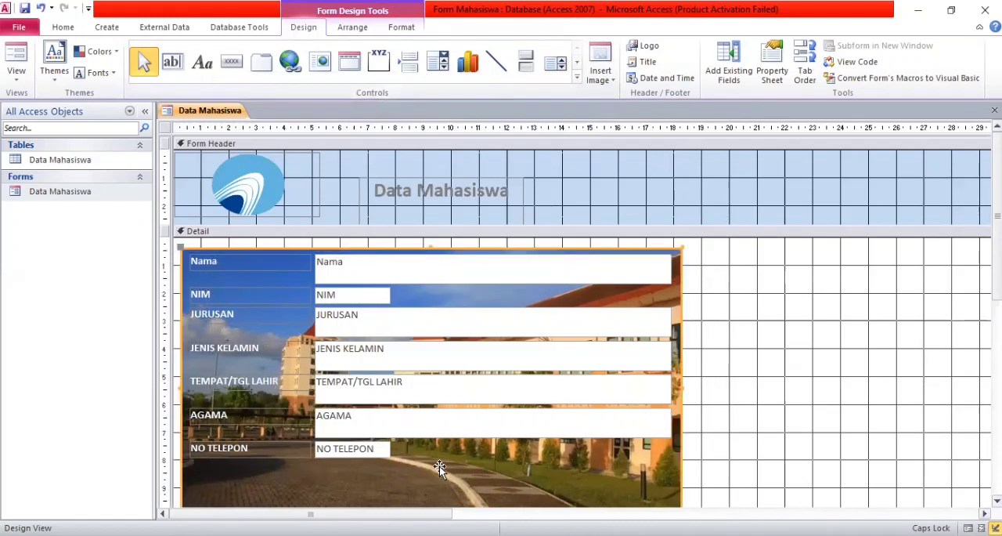
Draw a list box about 3.2 cm wide and 1.1 cm high below the NO TELEPON field, using manually typed values.
click(555, 68)
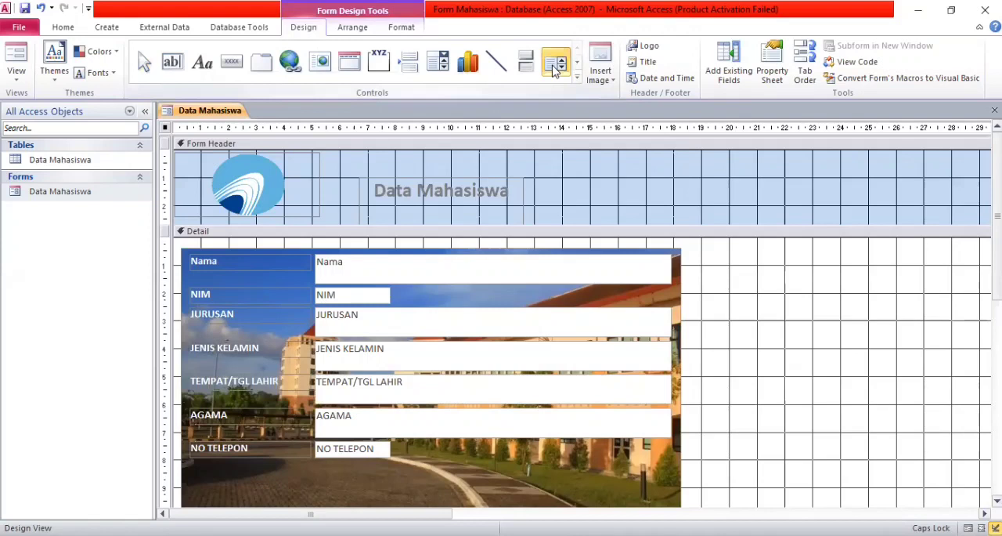
drag(452, 470, 540, 502)
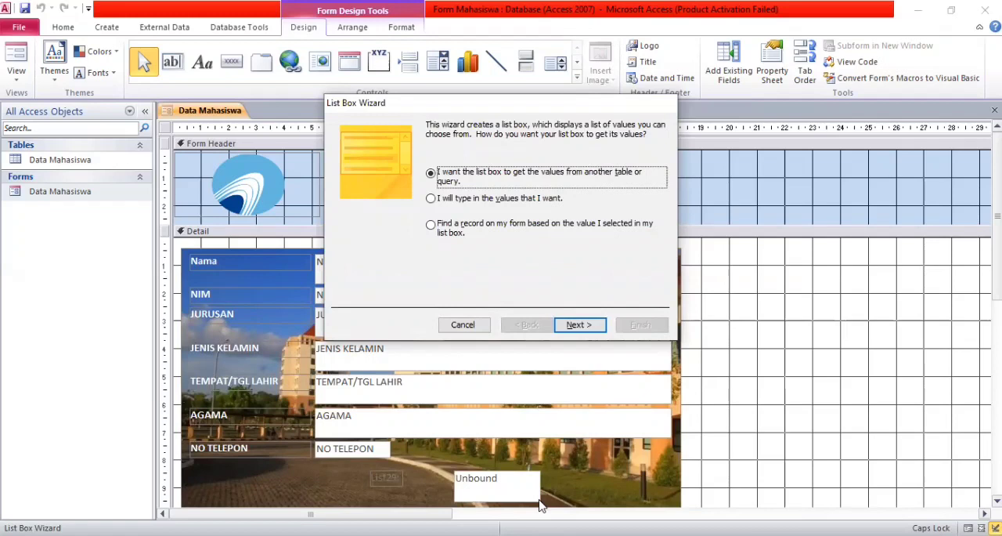
click(544, 208)
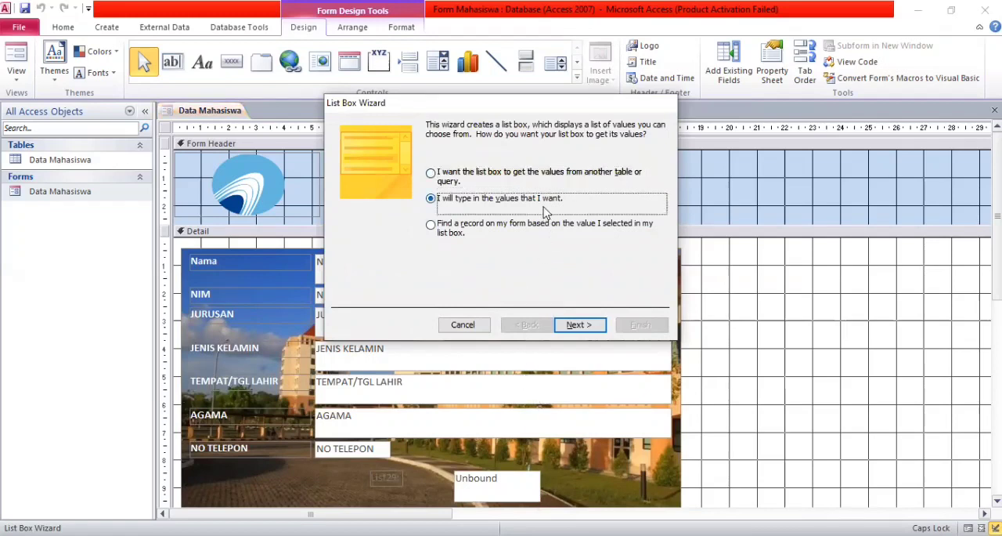
click(583, 321)
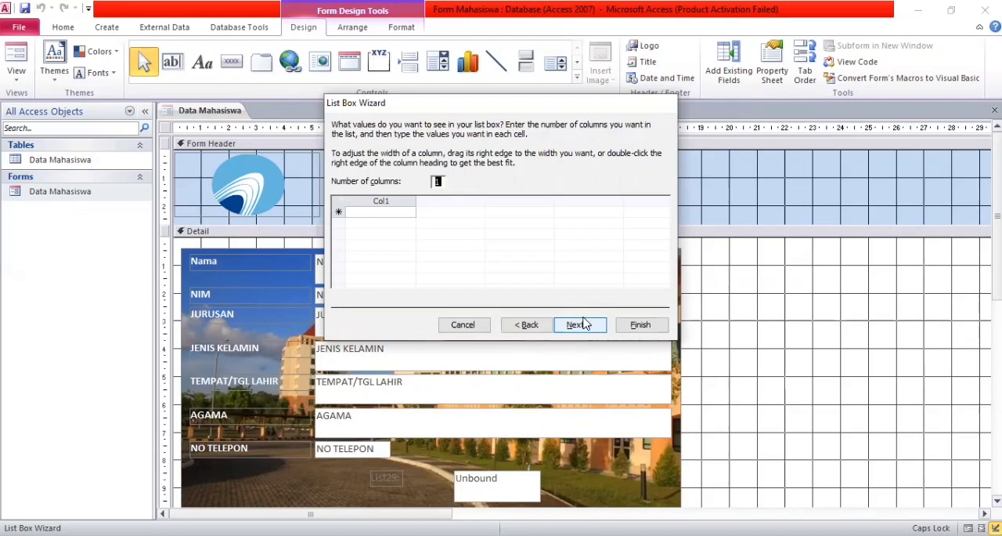
Give the list box two columns and enter 1, 2 and 3 down Col1.
key(BackSpace)
text(2)
click(402, 214)
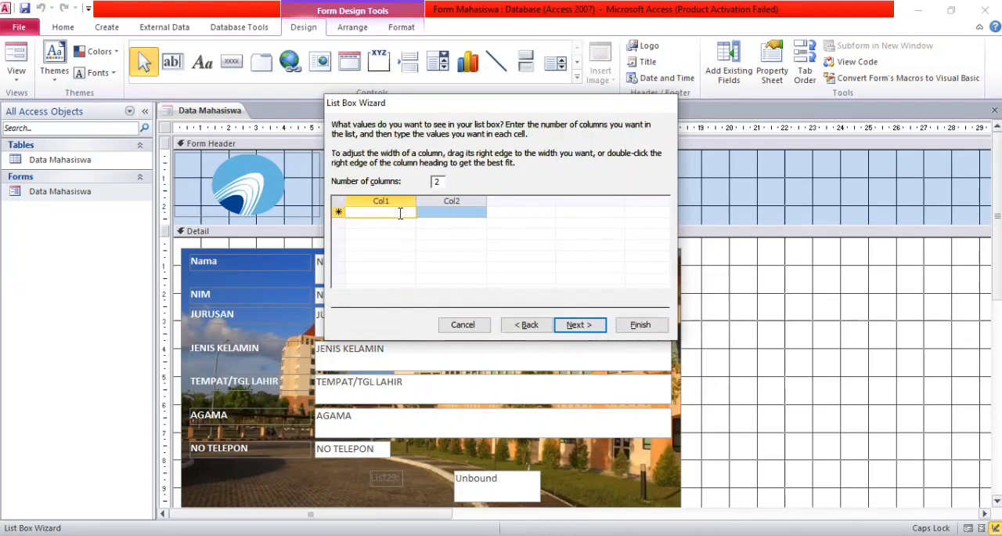
text(1)
key(Down)
text(2)
key(Down)
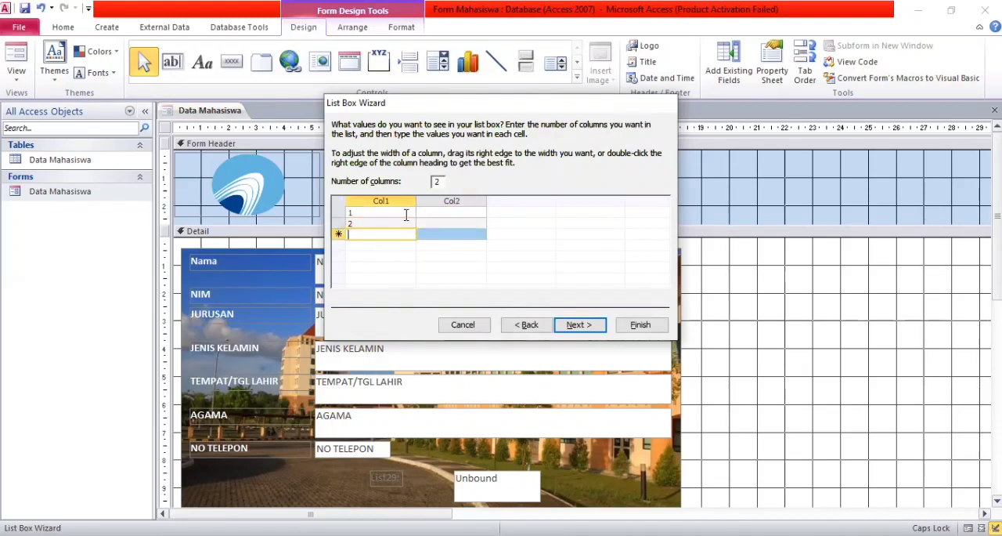
text(3)
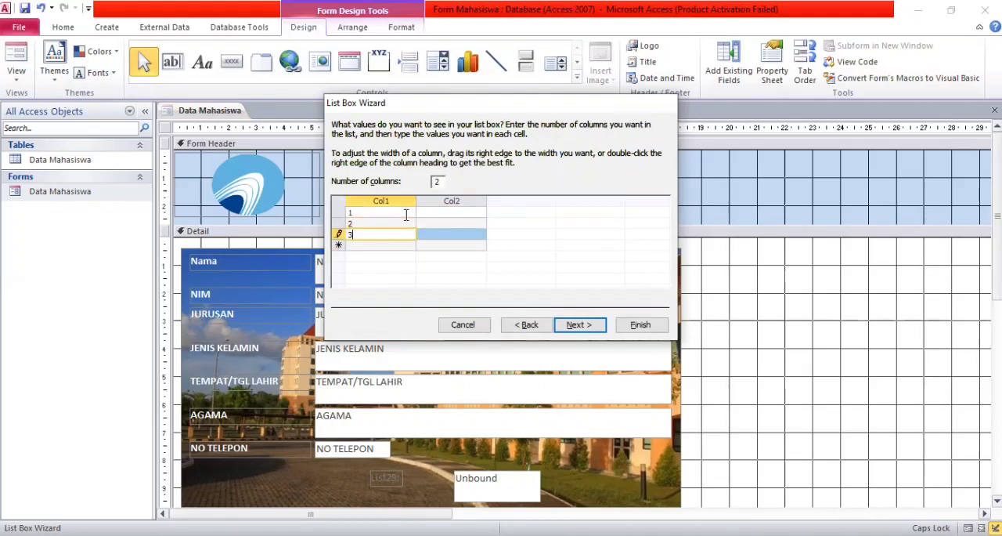
Enter Key Account in Col2 of the list box's first row.
click(446, 213)
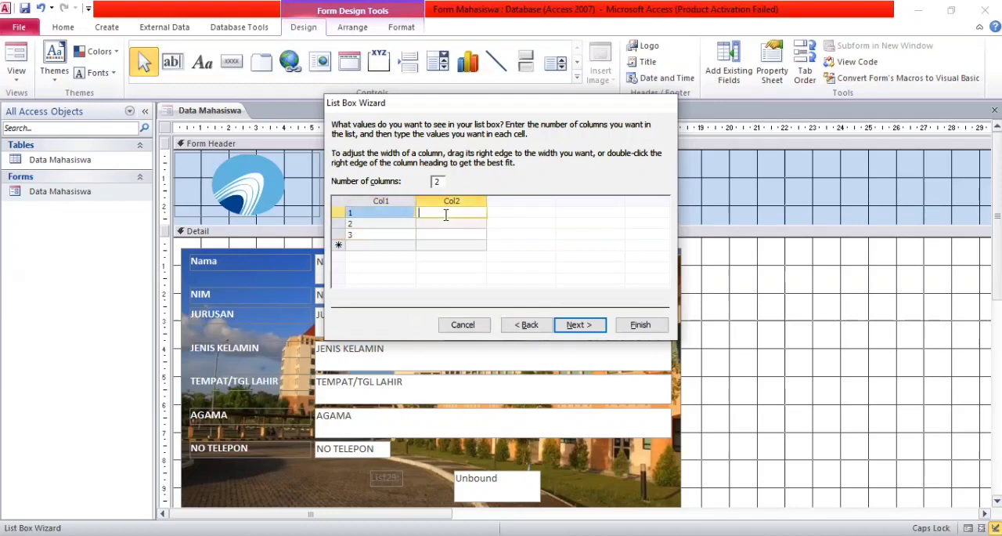
key(Caps_Lock)
text(k)
key(Caps_Lock)
text(EY)
key(BackSpace)
key(BackSpace)
key(Caps_Lock)
key(BackSpace)
text(Key)
key(Caps_Lock)
text(A)
key(Caps_Lock)
text(ccount)
Enter Secondary Account in Col2 of the second row and widen that column to fit the text.
click(440, 222)
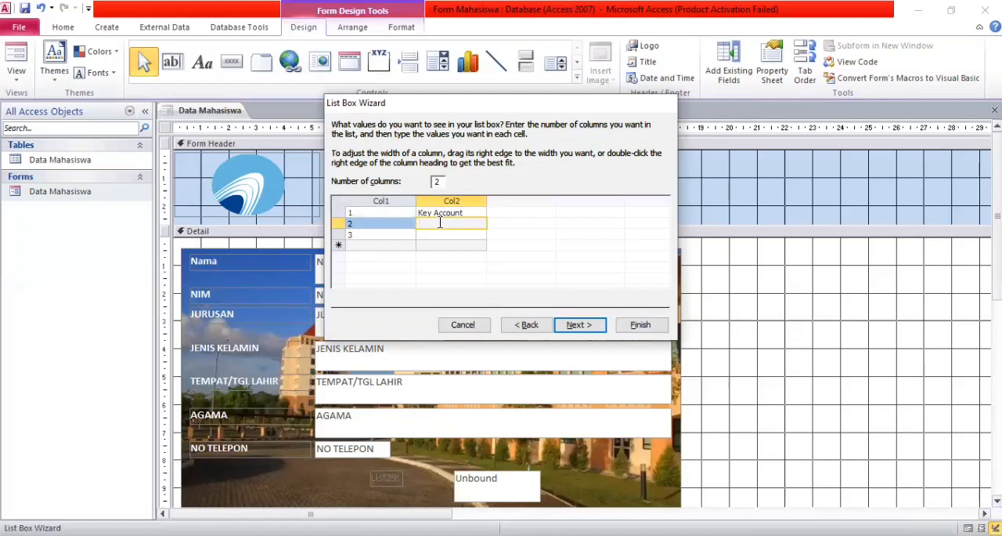
key(Caps_Lock)
text(Se)
text(condar)
text(y Ac)
text(count)
drag(486, 199, 499, 198)
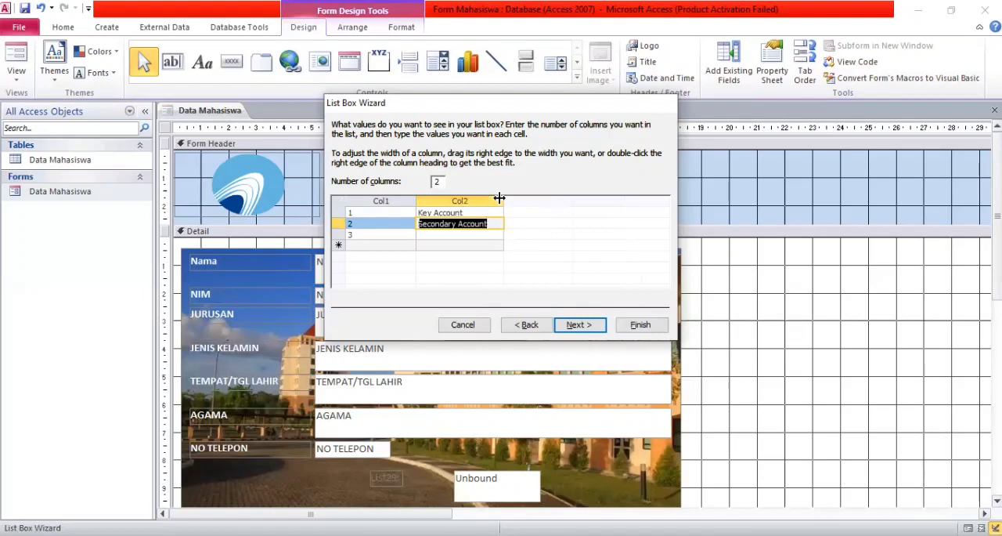
Enter Low Priority Account in Col2 of the list box's third row.
click(429, 234)
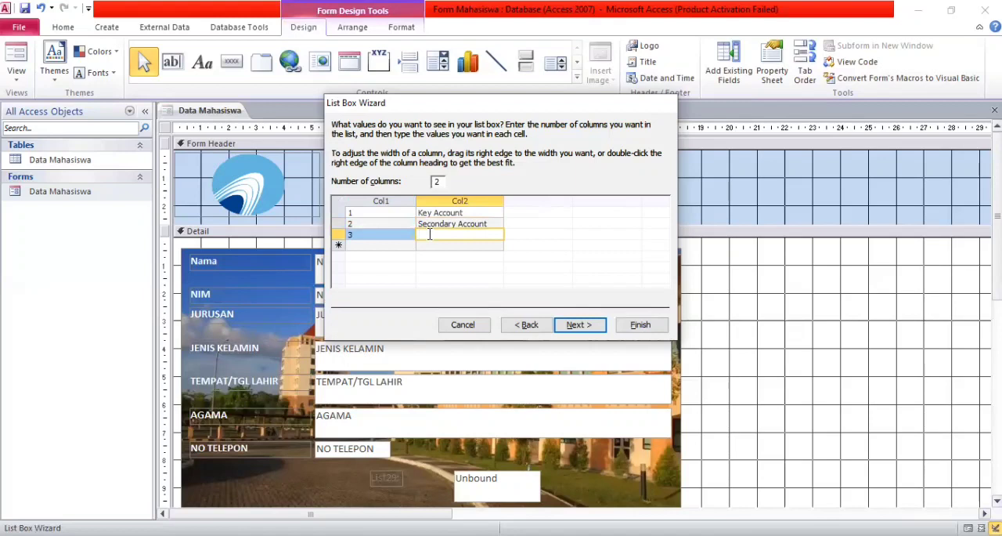
key(Caps_Lock)
text(LO)
key(Caps_Lock)
key(BackSpace)
text(ow)
key(Caps_Lock)
text(P)
key(Caps_Lock)
text(riority)
key(Caps_Lock)
text(A)
key(Caps_Lock)
text(cca)
key(BackSpace)
text(ount)
Keep Col1 as the list box's value column and store the selected value in the Nama field.
click(572, 326)
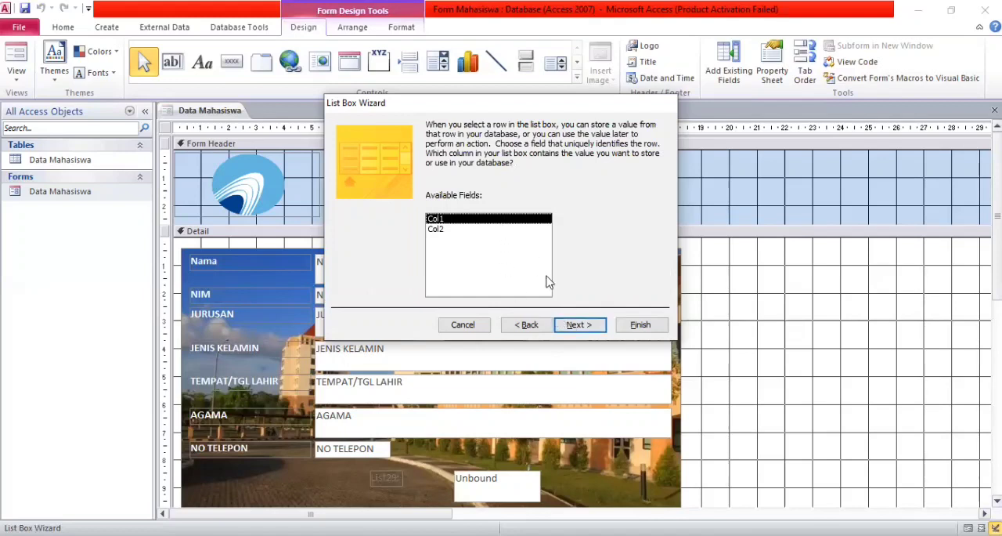
click(572, 325)
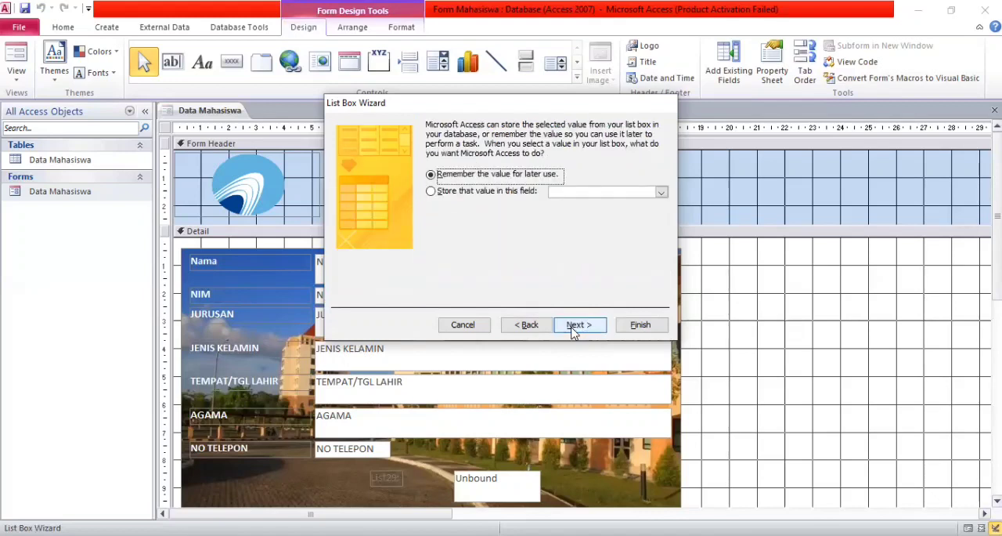
click(507, 200)
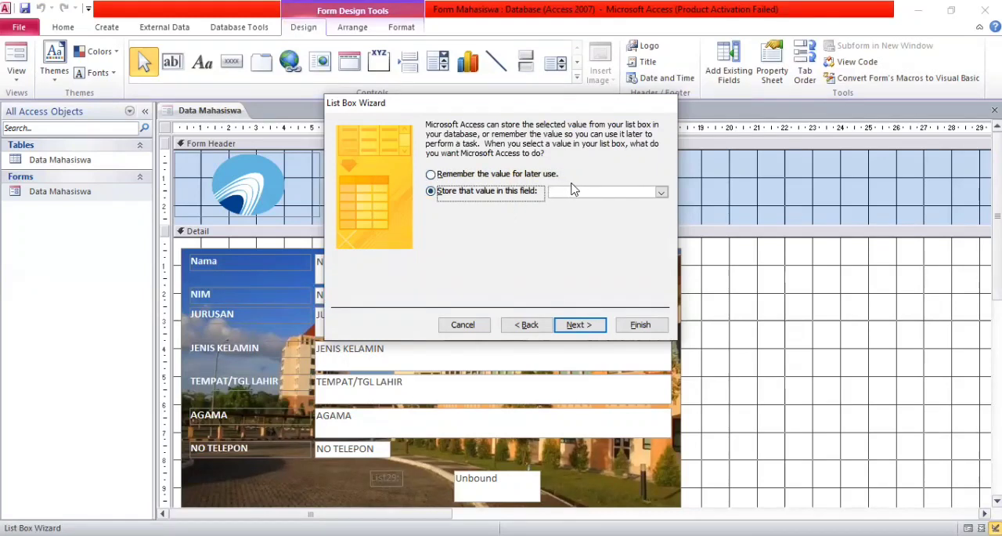
click(660, 192)
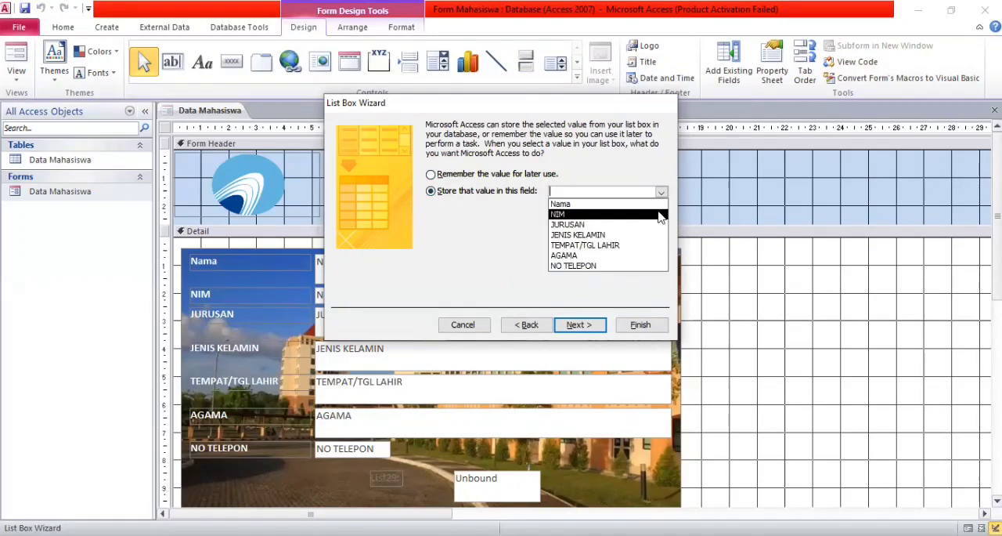
click(660, 204)
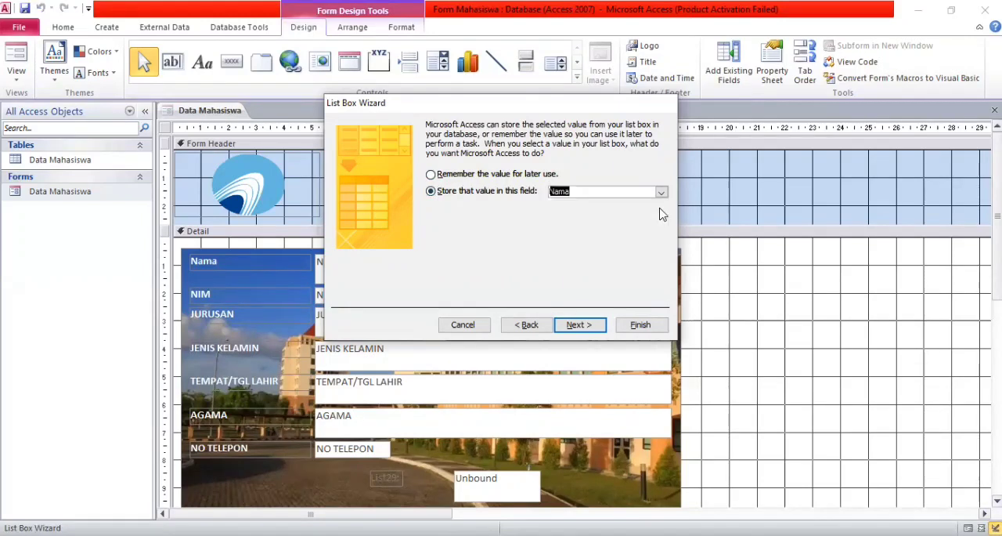
click(578, 326)
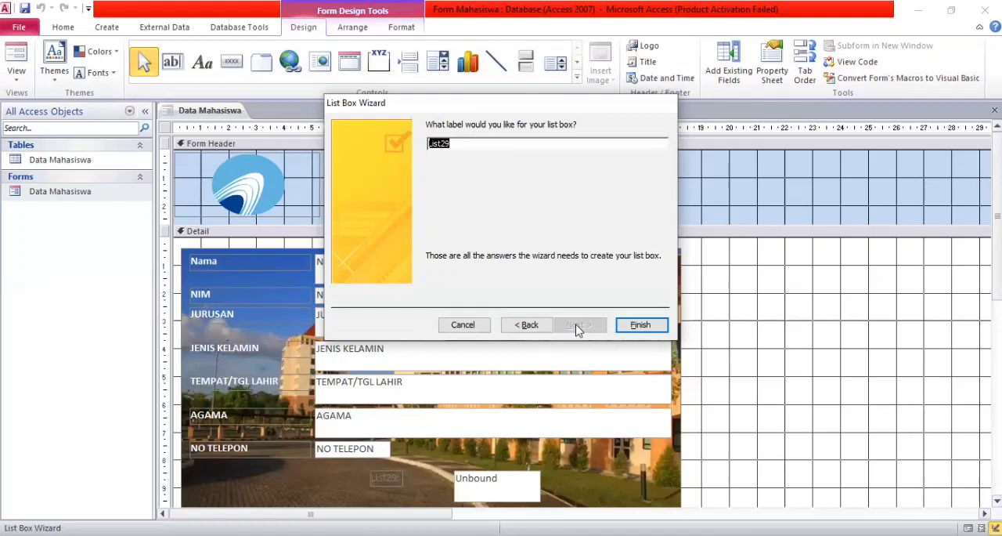
Finish the List Box Wizard with the default label and display the form in Form View.
key(Return)
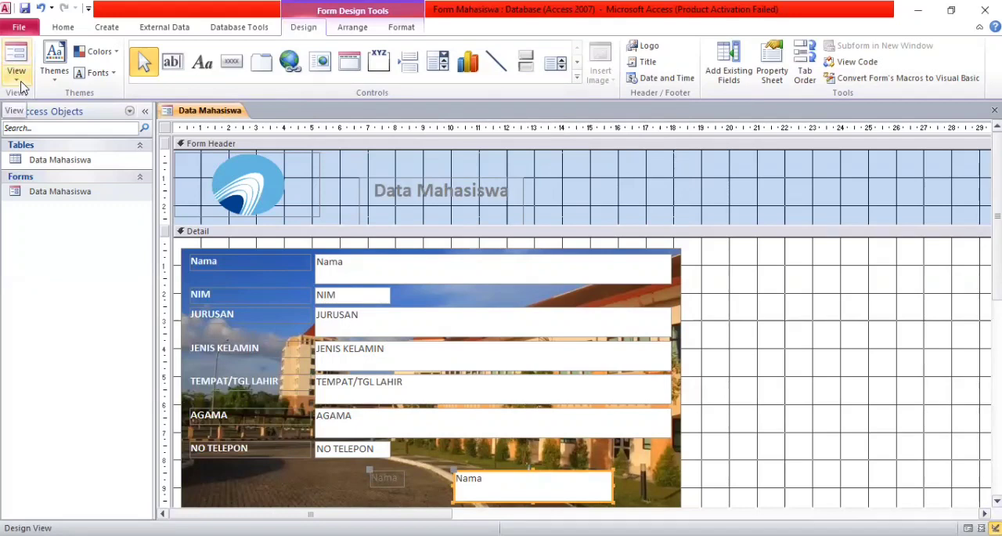
click(16, 74)
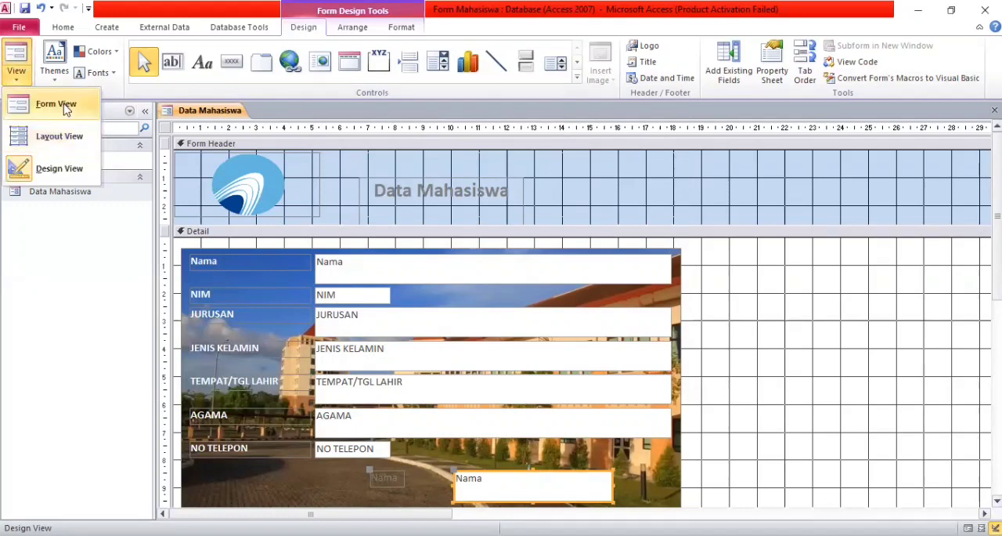
click(66, 110)
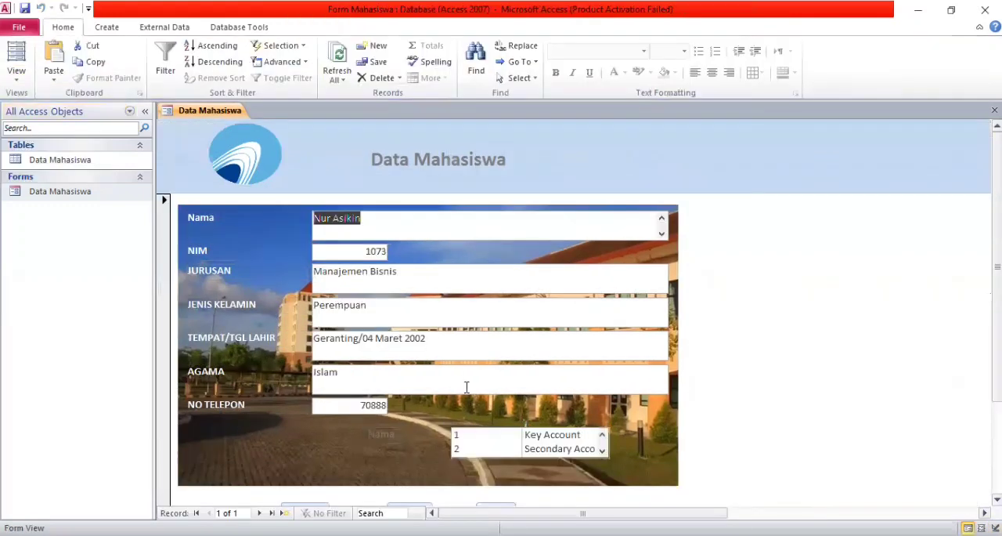
Look through the account entries of the new list box in Form View.
click(603, 449)
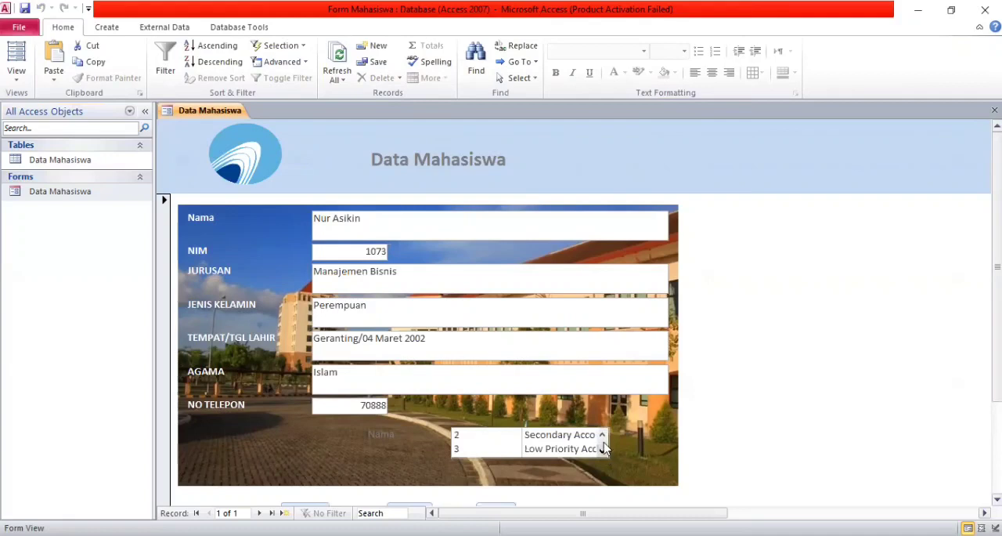
click(602, 435)
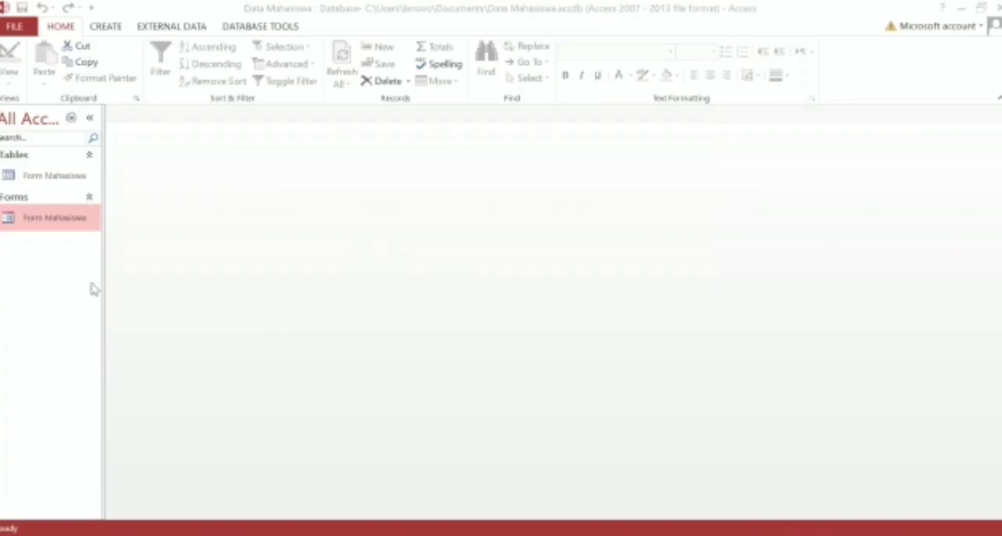
Open the Form Mahasiswa form in the Data Mahasiswa database and switch it to Design View.
double_click(65, 227)
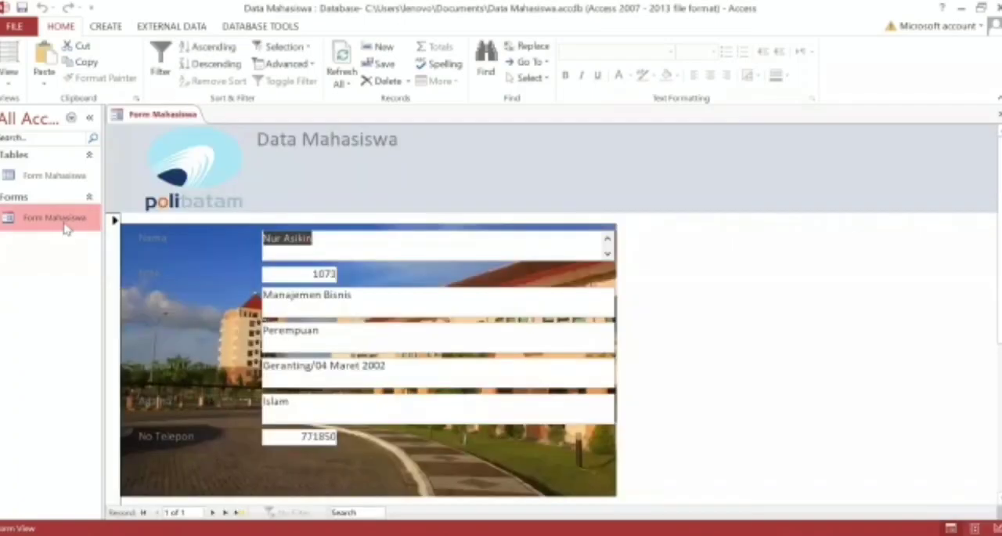
click(18, 88)
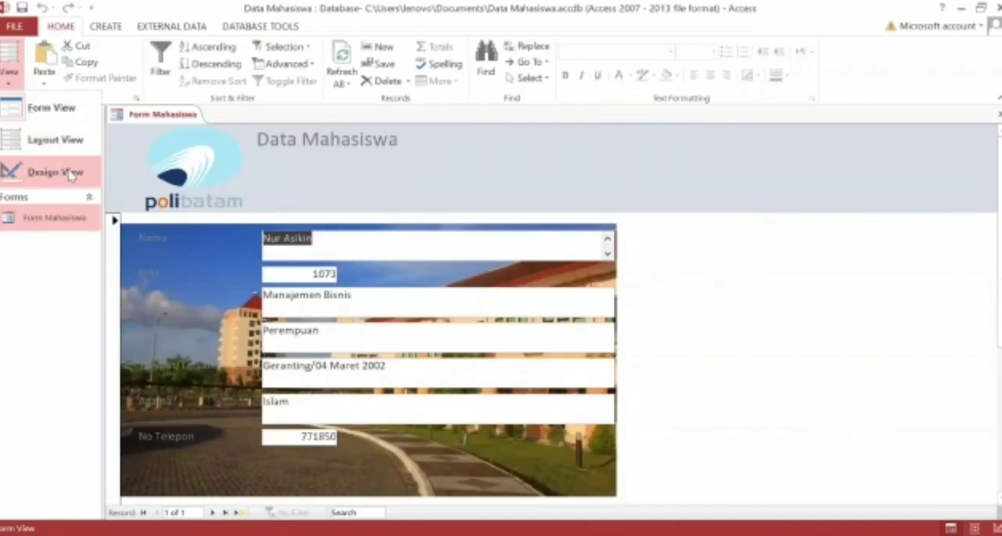
click(69, 174)
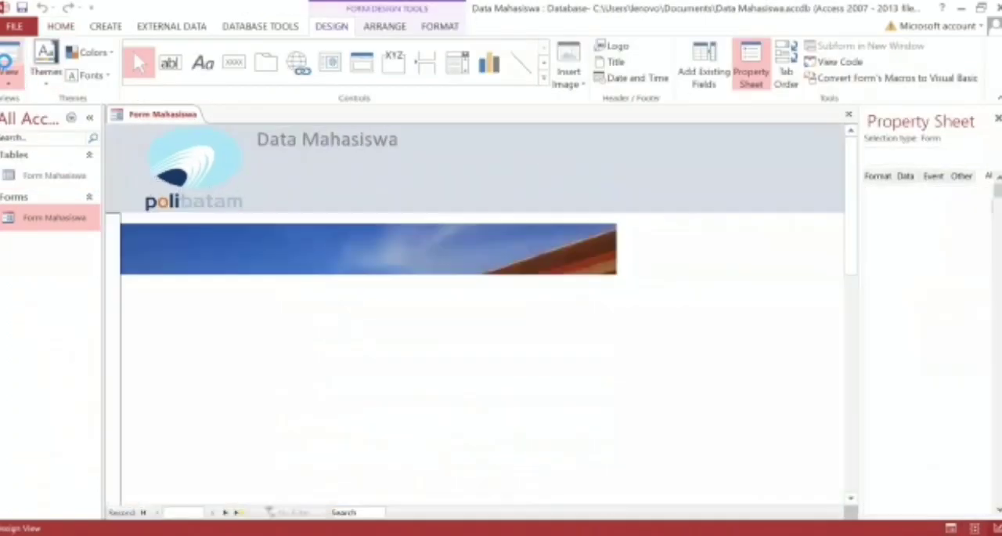
click(13, 90)
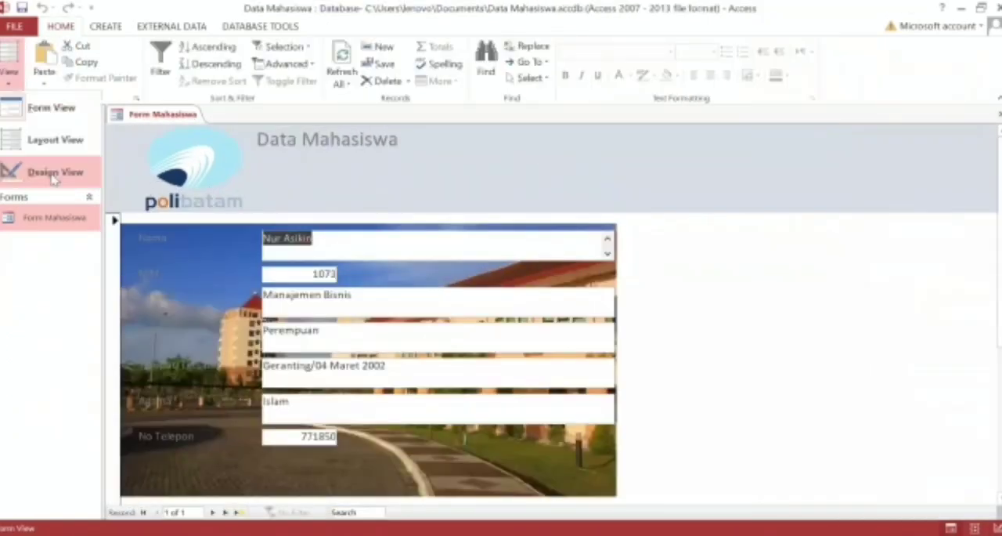
click(55, 174)
scroll(447, 326, down, 5)
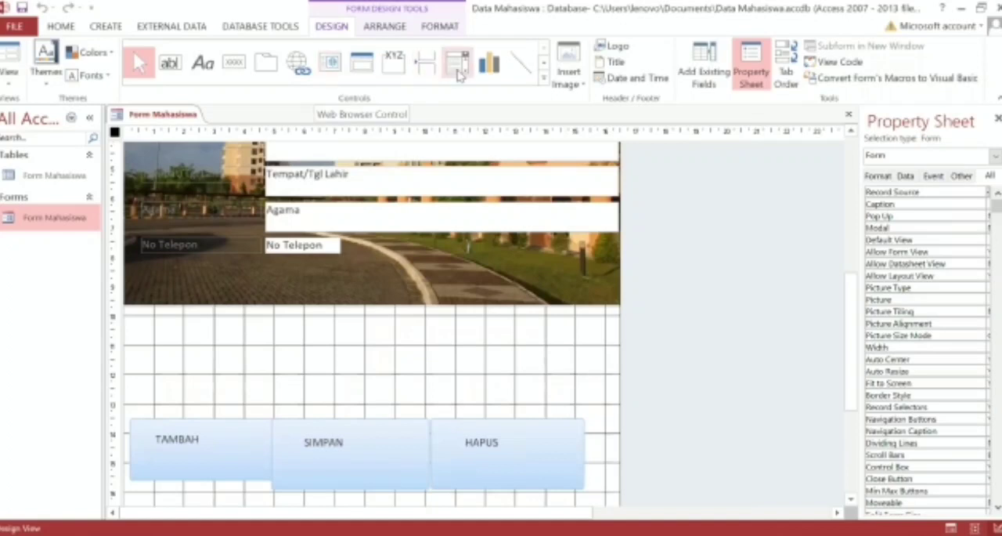
Draw a toggle button about 3 cm wide and 1.4 cm high on the empty grid just above the HAPUS button.
click(545, 83)
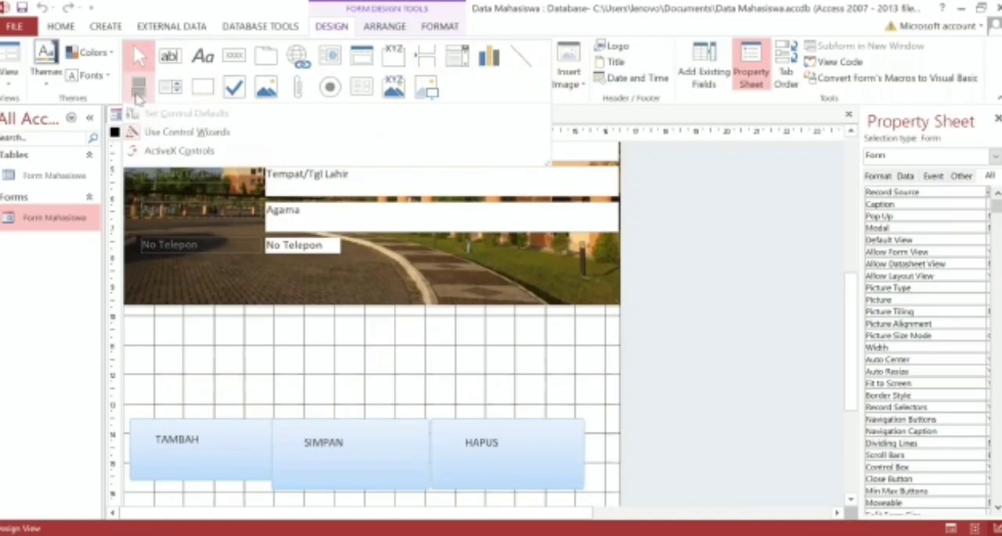
click(703, 72)
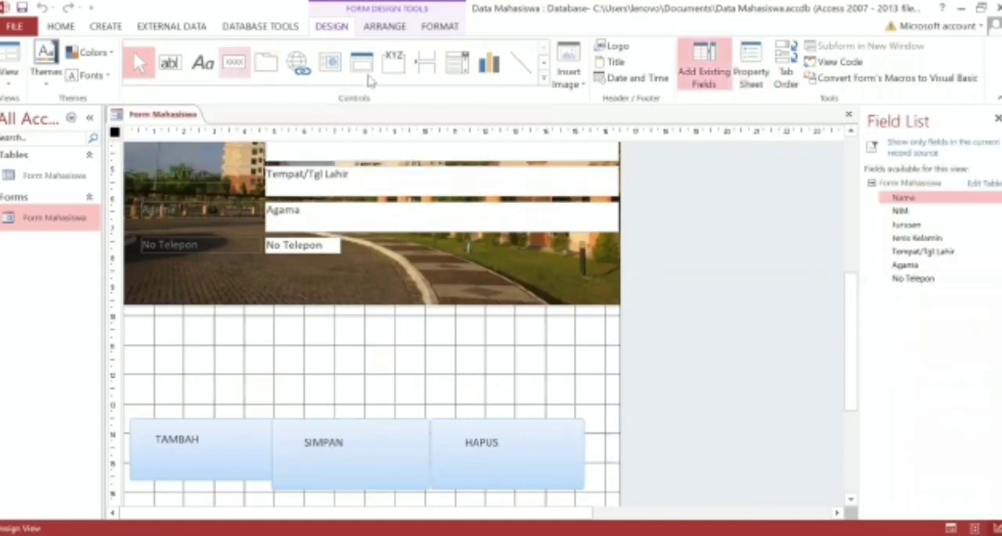
click(545, 80)
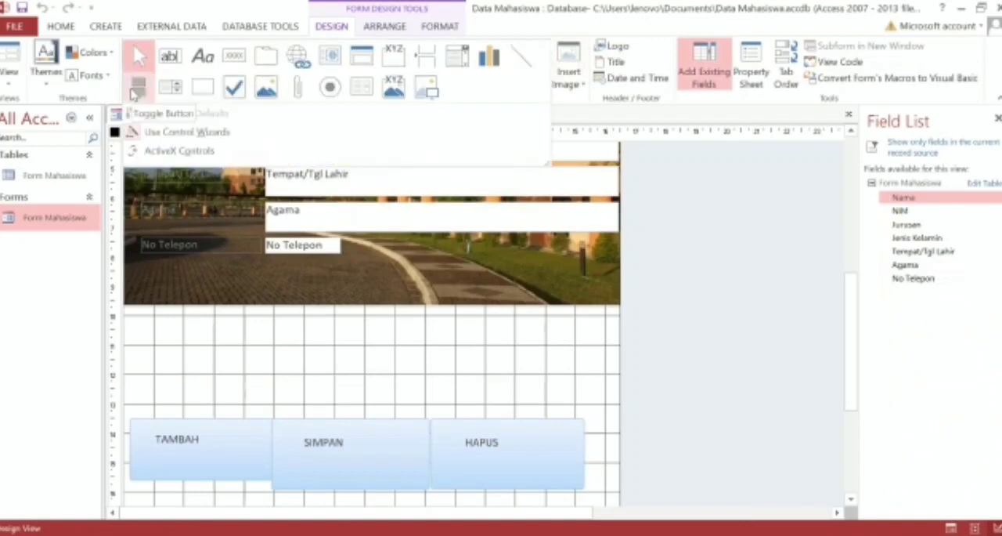
click(135, 93)
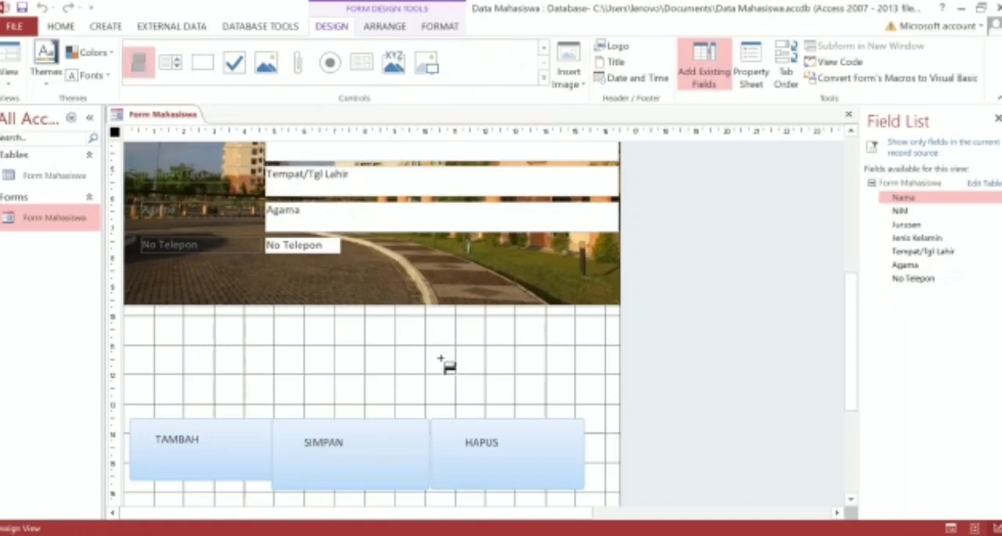
drag(419, 350, 511, 392)
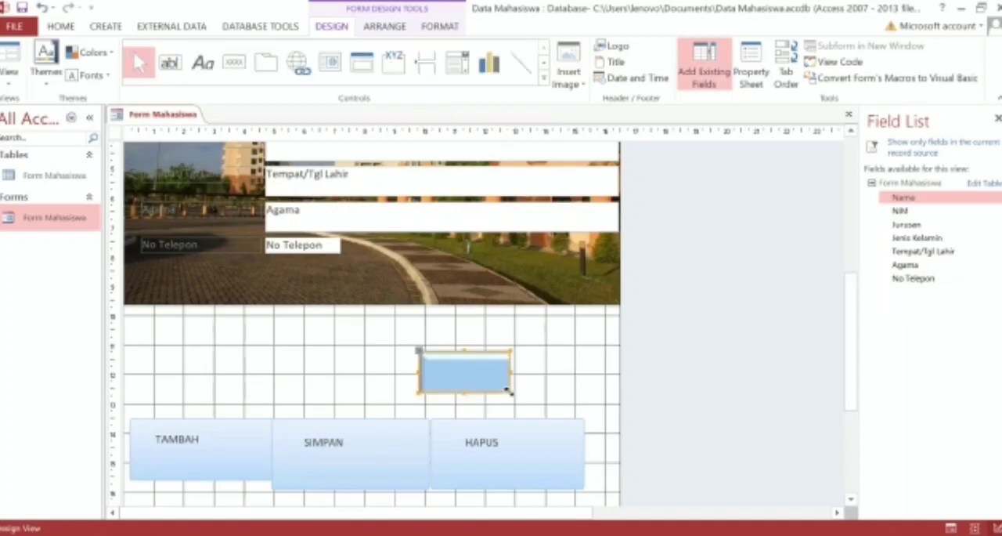